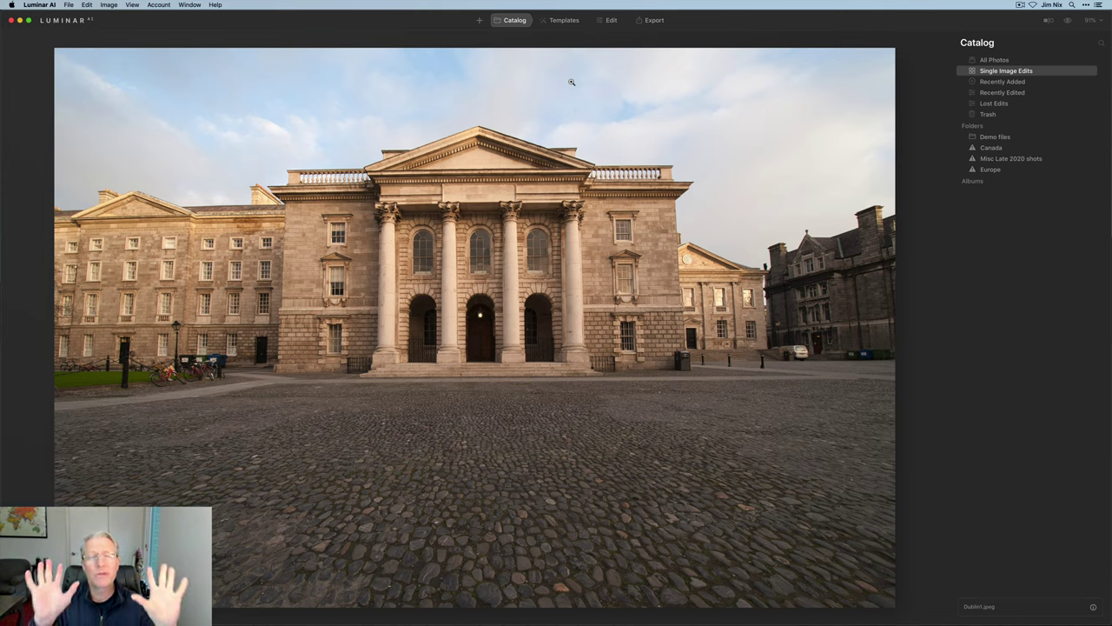
# Auto-correct the building's converging verticals with the Composition Perspective fix, then show this photo's suggested templates.
pyautogui.click(611, 20)
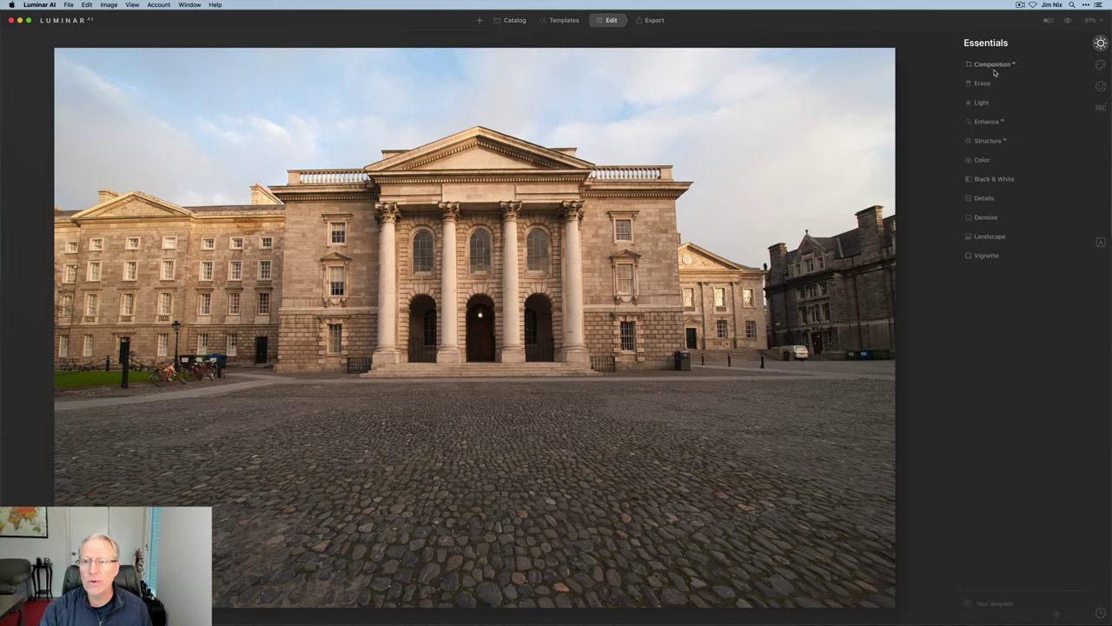
pyautogui.click(992, 64)
pyautogui.click(1050, 141)
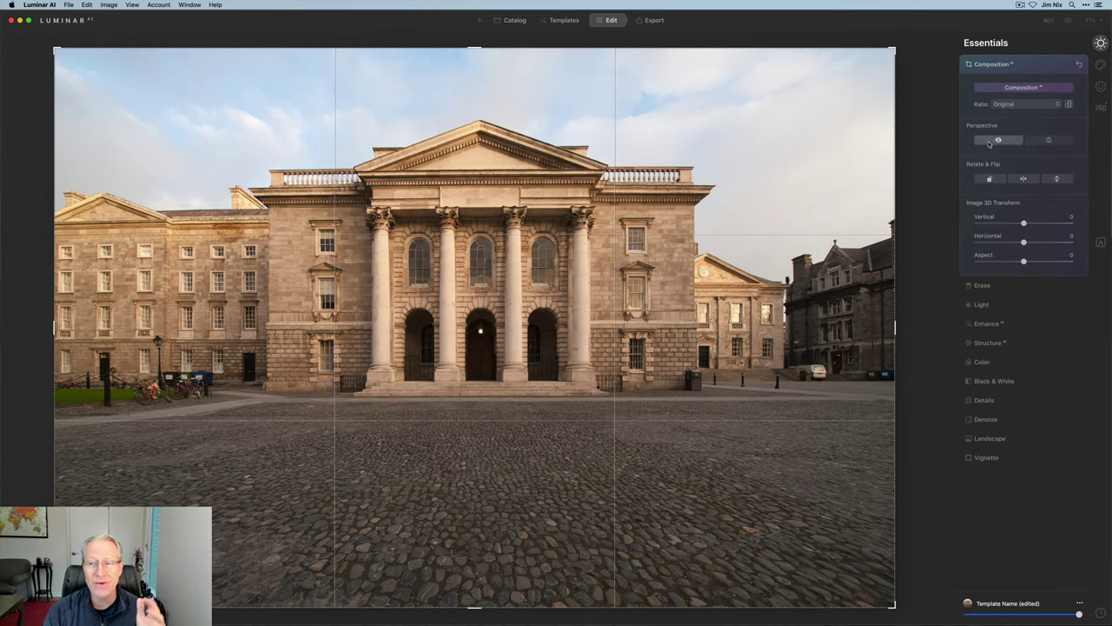
pyautogui.click(919, 157)
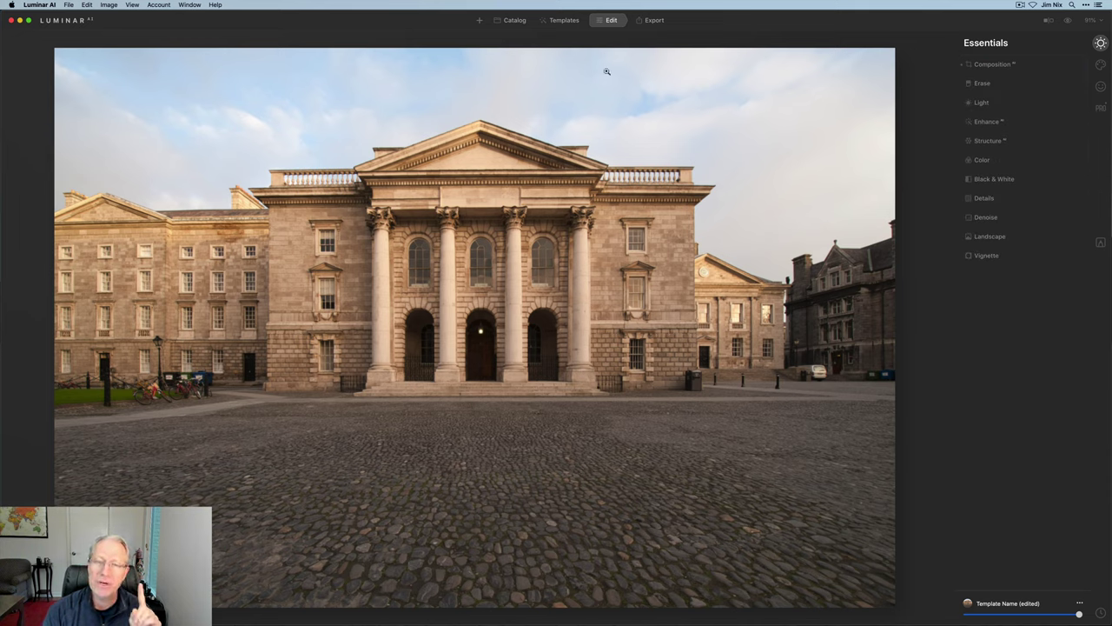
pyautogui.click(565, 21)
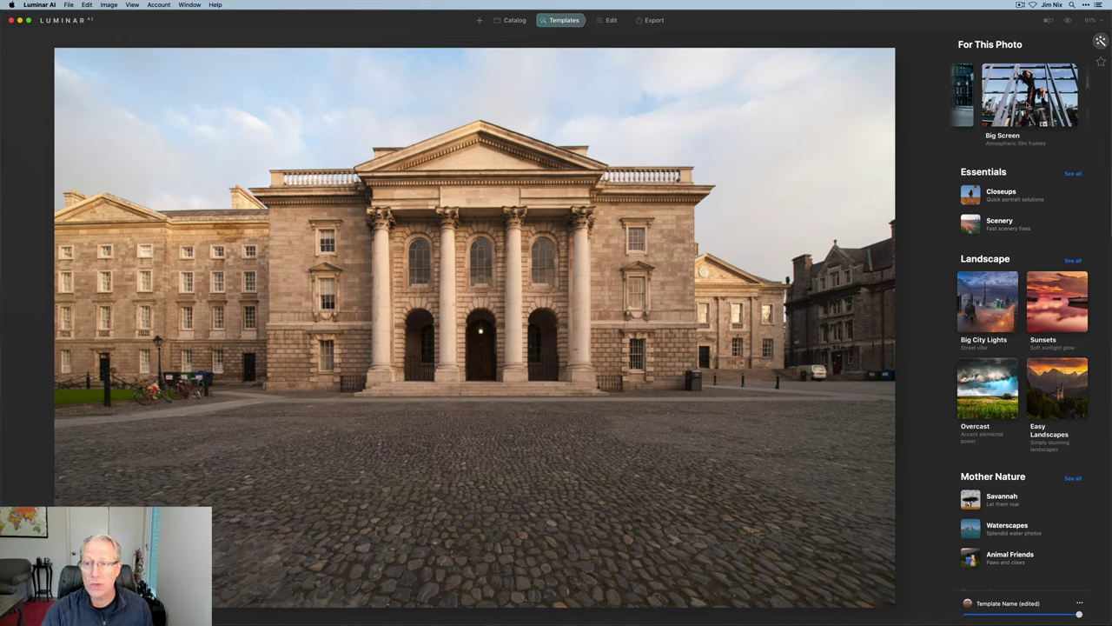
# Apply Cold Frame from the Big Screen collection and return to the editing tools.
pyautogui.click(1029, 102)
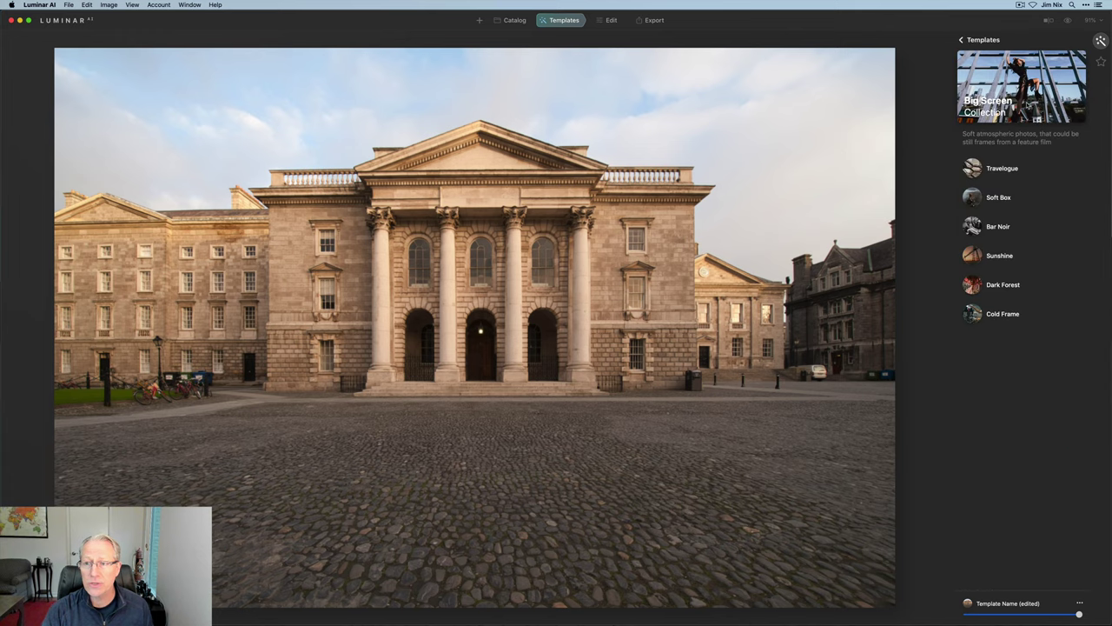
pyautogui.click(971, 318)
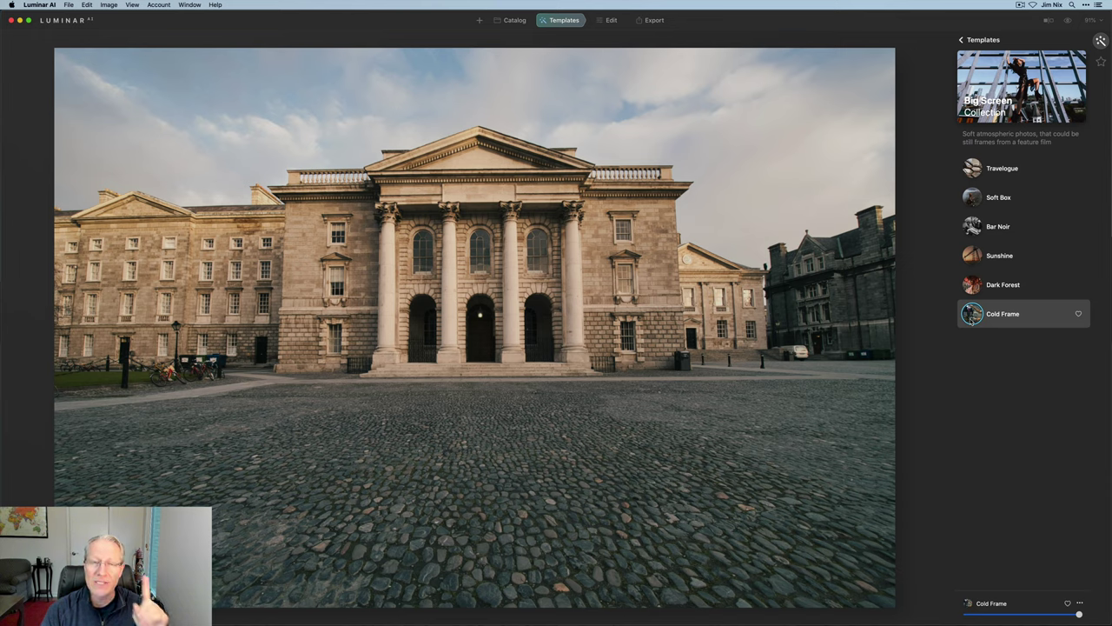
pyautogui.click(609, 20)
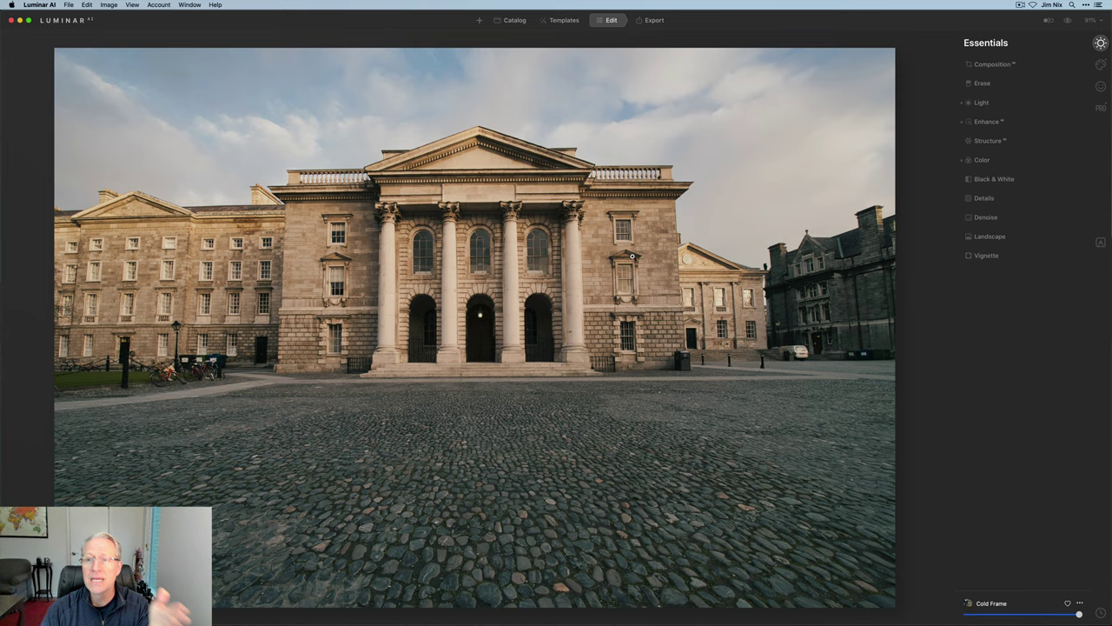
# Re-apply the vertical perspective fix and crop to 16:9, shifting the image down to keep more sky.
pyautogui.click(999, 69)
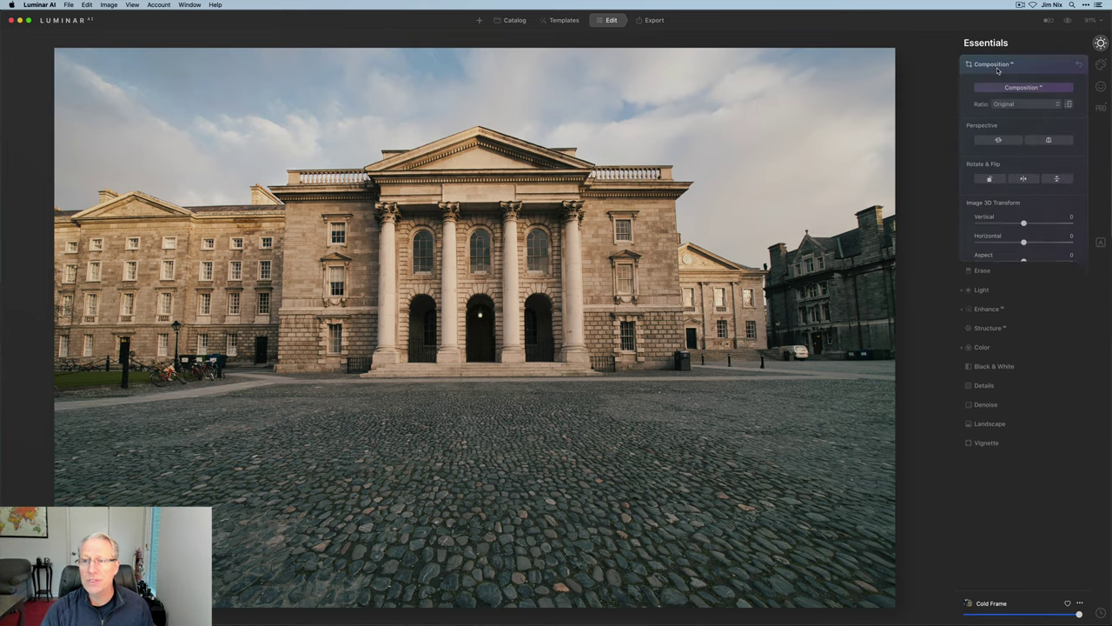
pyautogui.click(1048, 141)
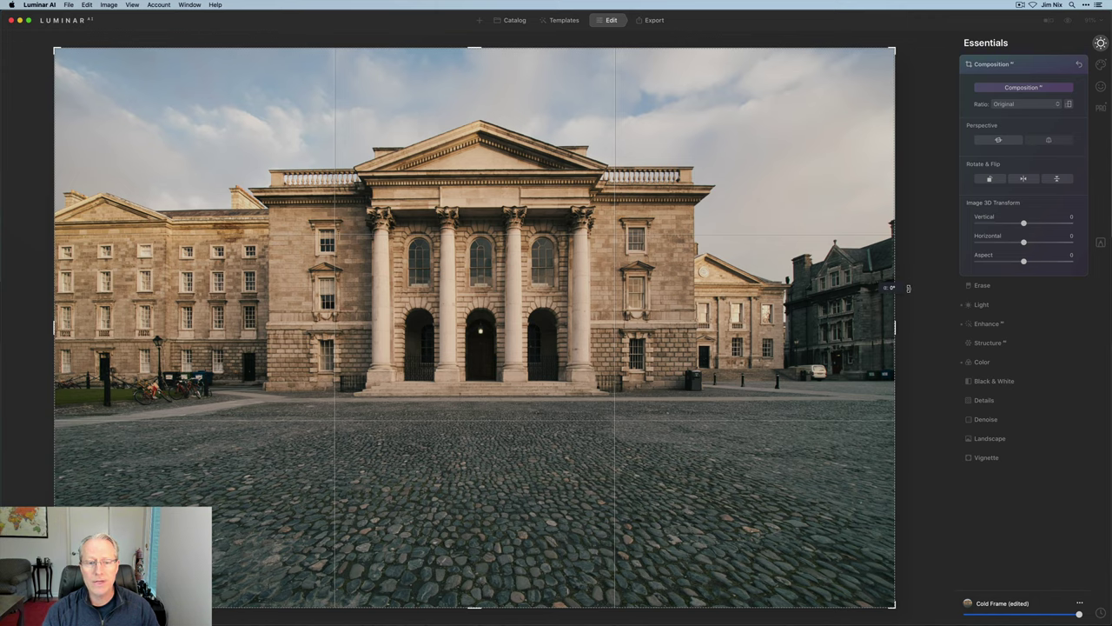
pyautogui.click(1014, 105)
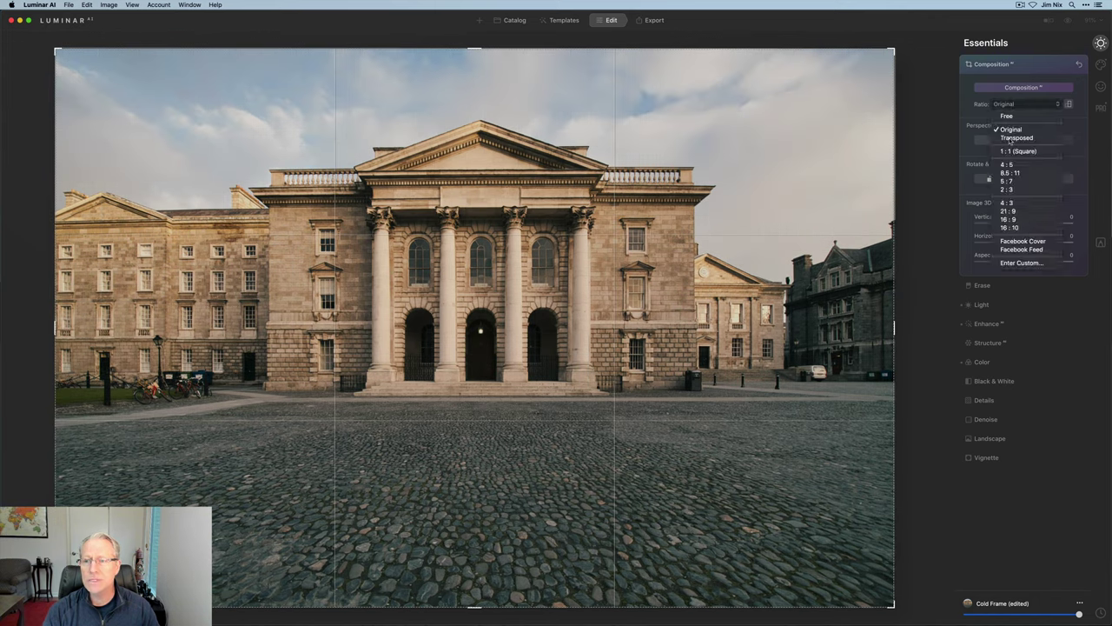
pyautogui.click(1008, 219)
pyautogui.moveTo(498, 334); pyautogui.dragTo(499, 372)
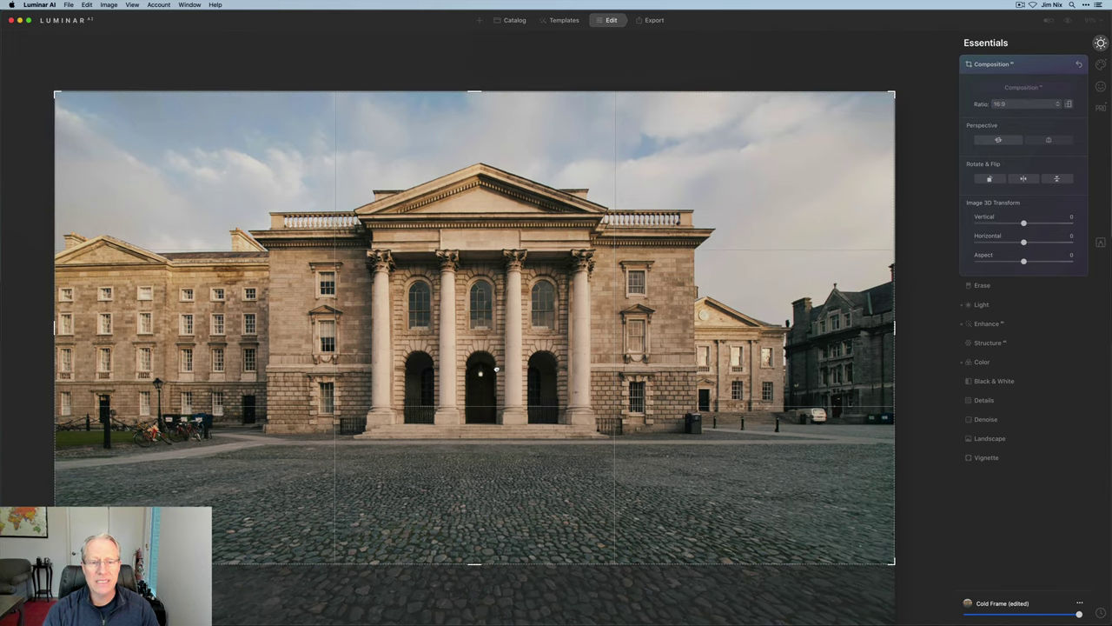
pyautogui.click(944, 273)
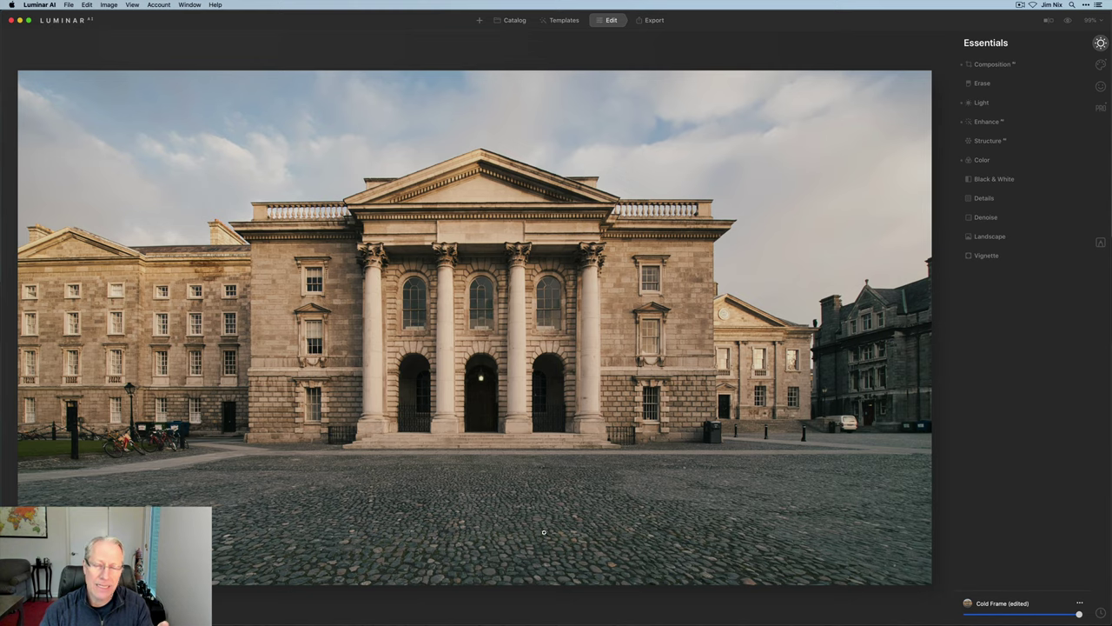
pyautogui.click(1068, 21)
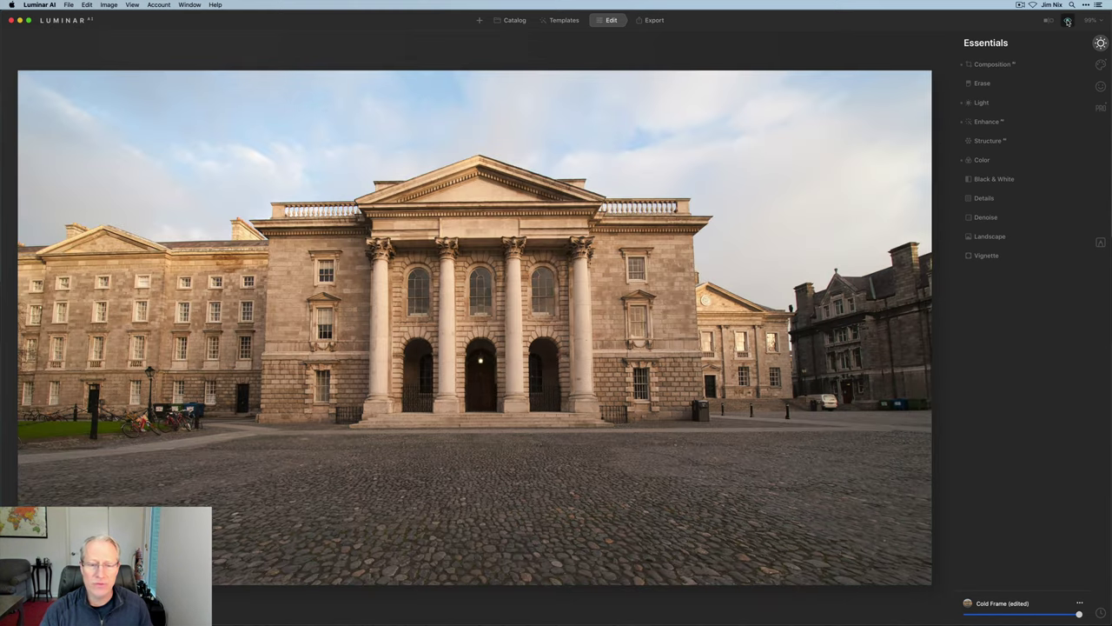
pyautogui.click(1068, 21)
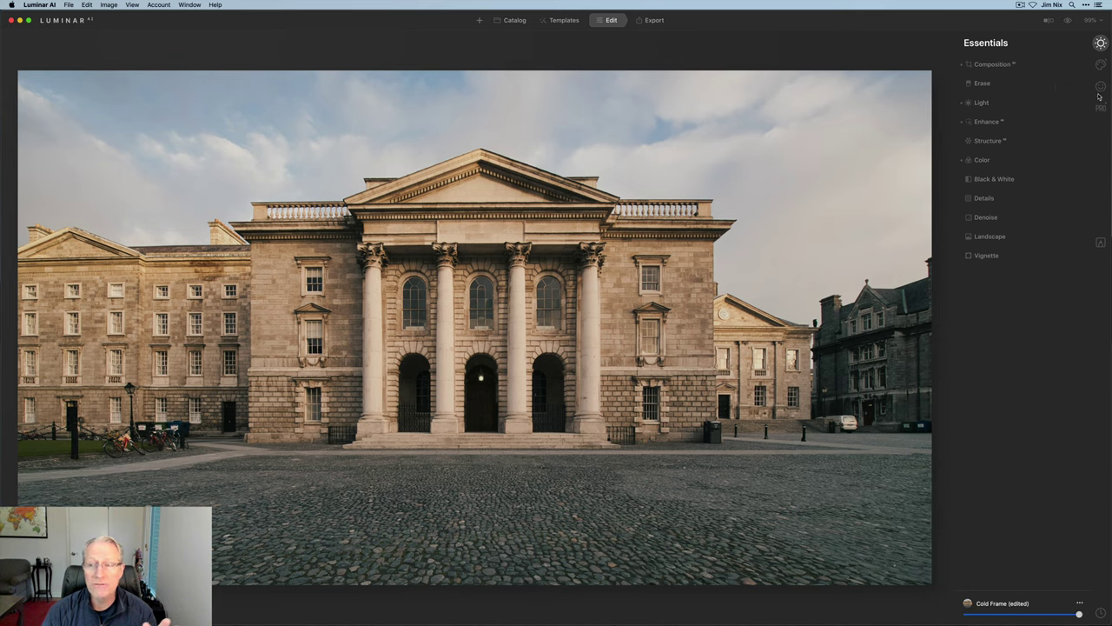
# Open Supercontrast from the Pro tools and raise Highlights Contrast.
pyautogui.click(1106, 108)
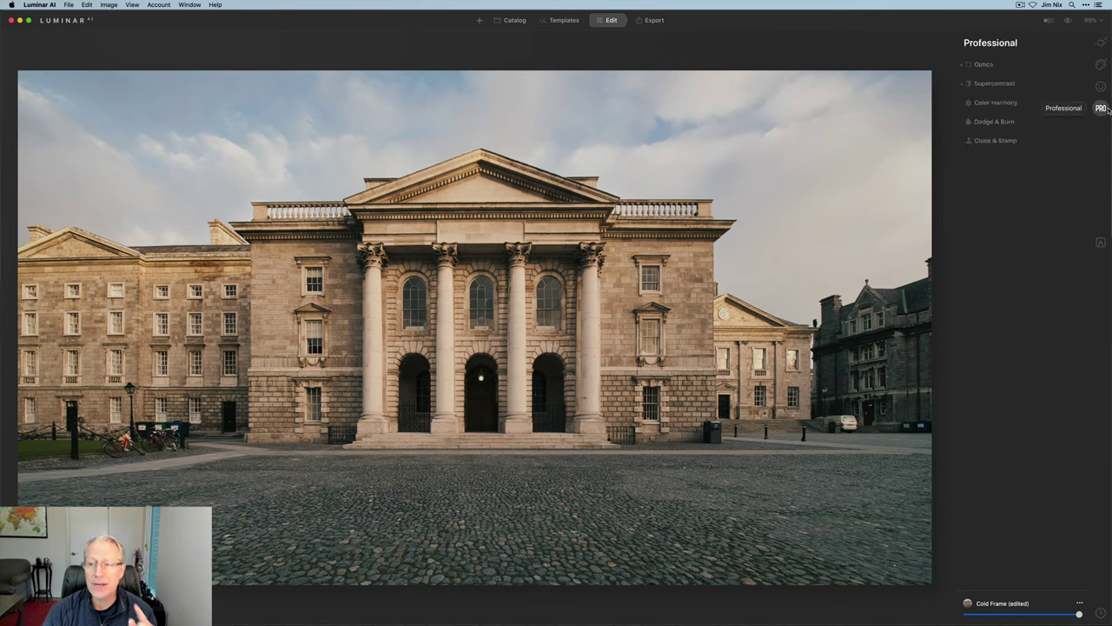
pyautogui.click(1019, 84)
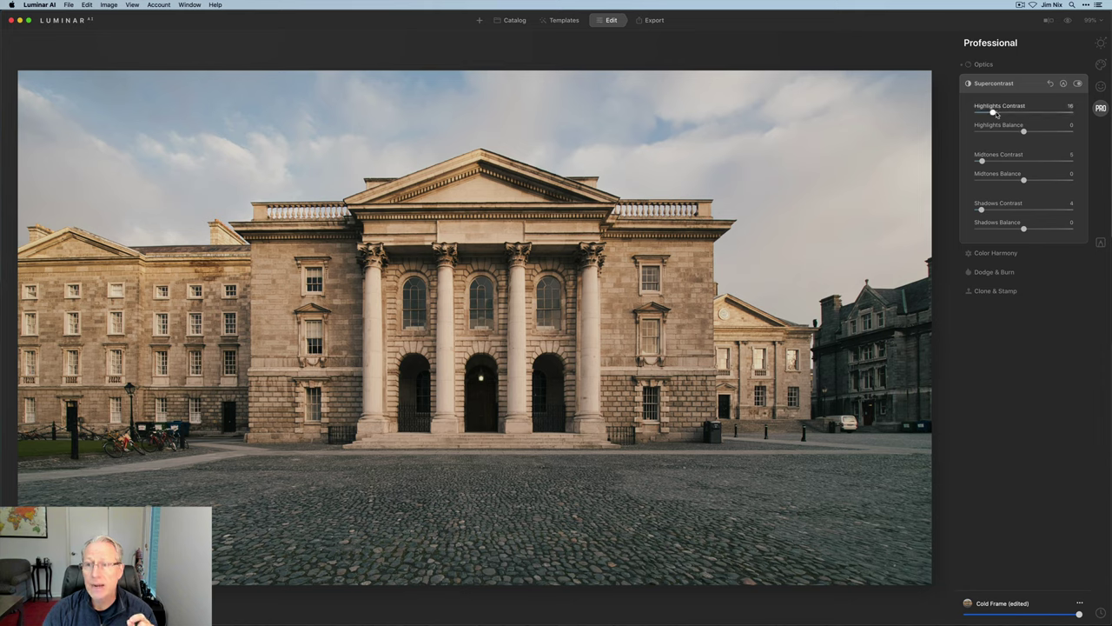
pyautogui.moveTo(993, 112); pyautogui.dragTo(1031, 131)
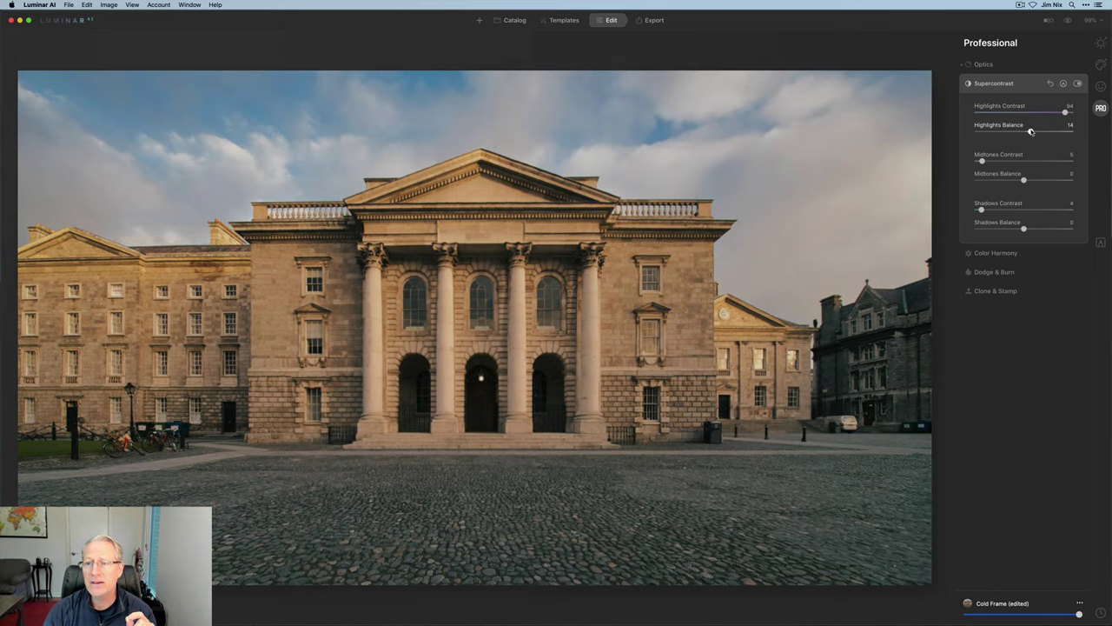
# Toggle Supercontrast off and on twice to compare, leaving it enabled.
pyautogui.click(1078, 84)
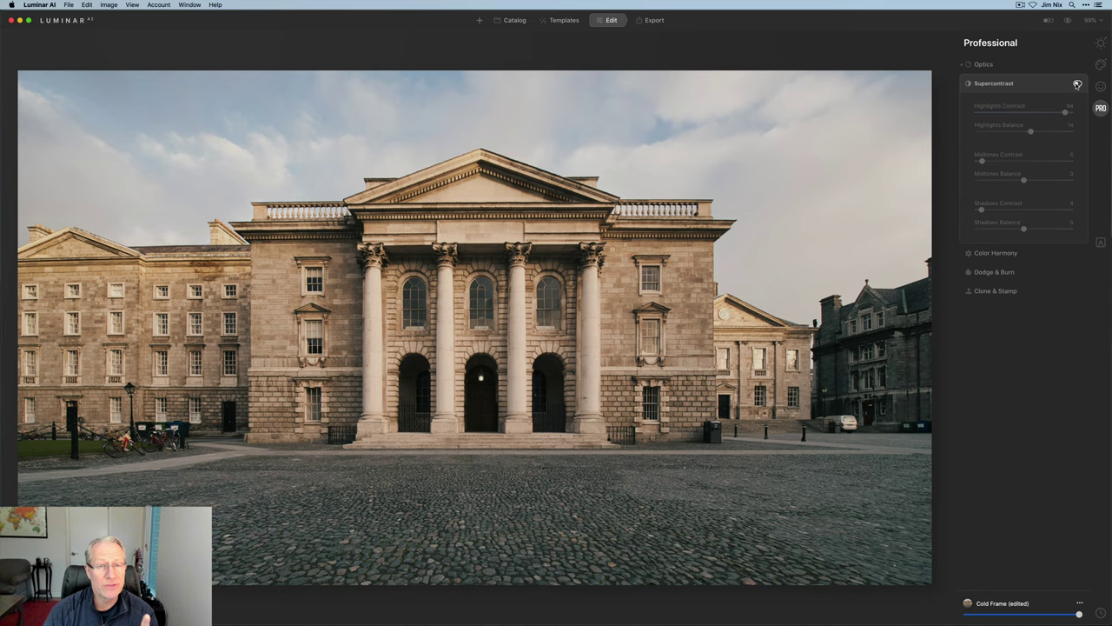
pyautogui.click(1078, 84)
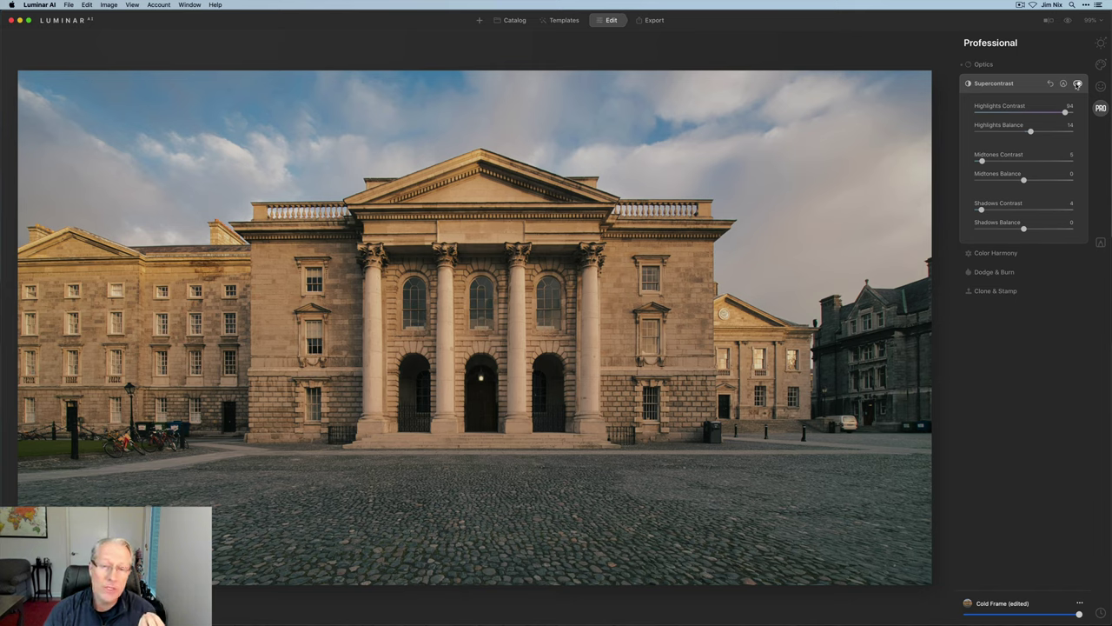
pyautogui.click(1078, 83)
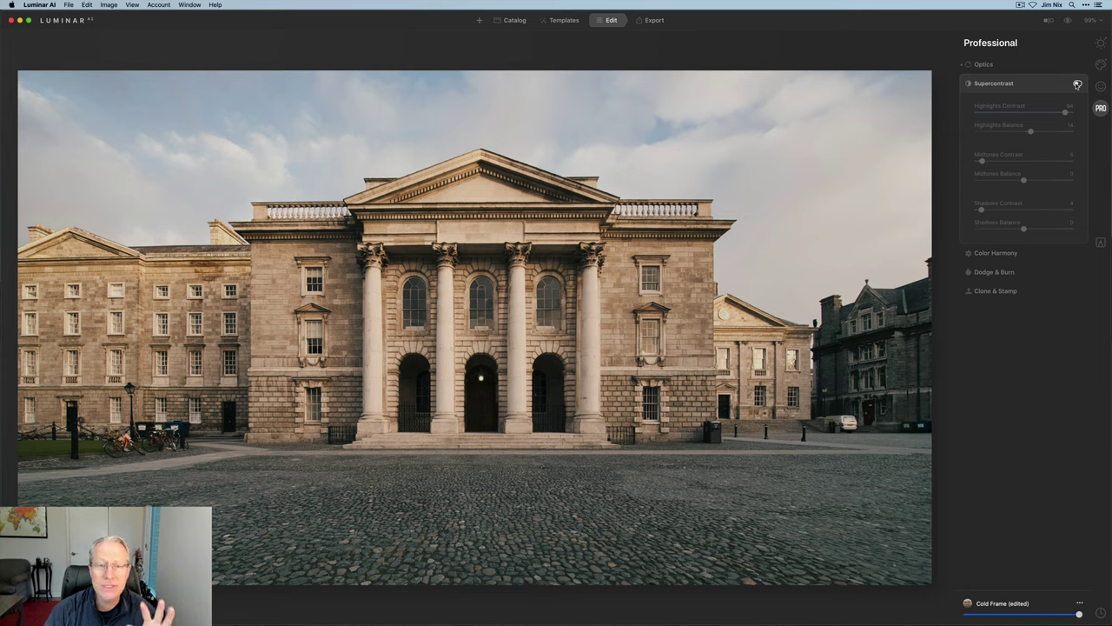
pyautogui.click(1078, 83)
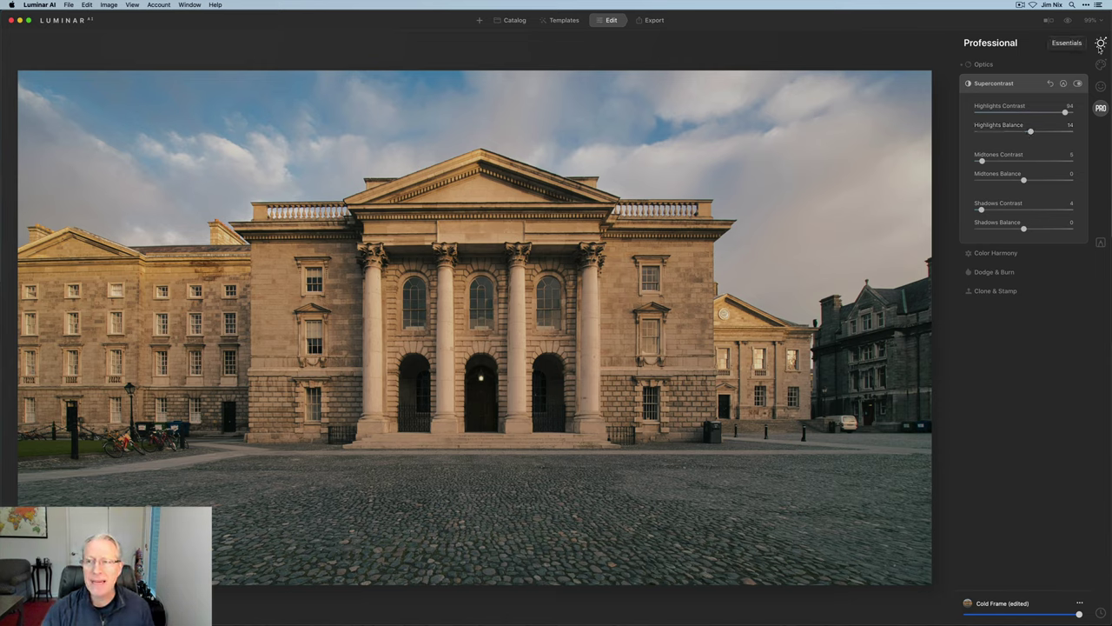
# Raise the Structure amount for more local detail.
pyautogui.click(1101, 44)
pyautogui.click(987, 141)
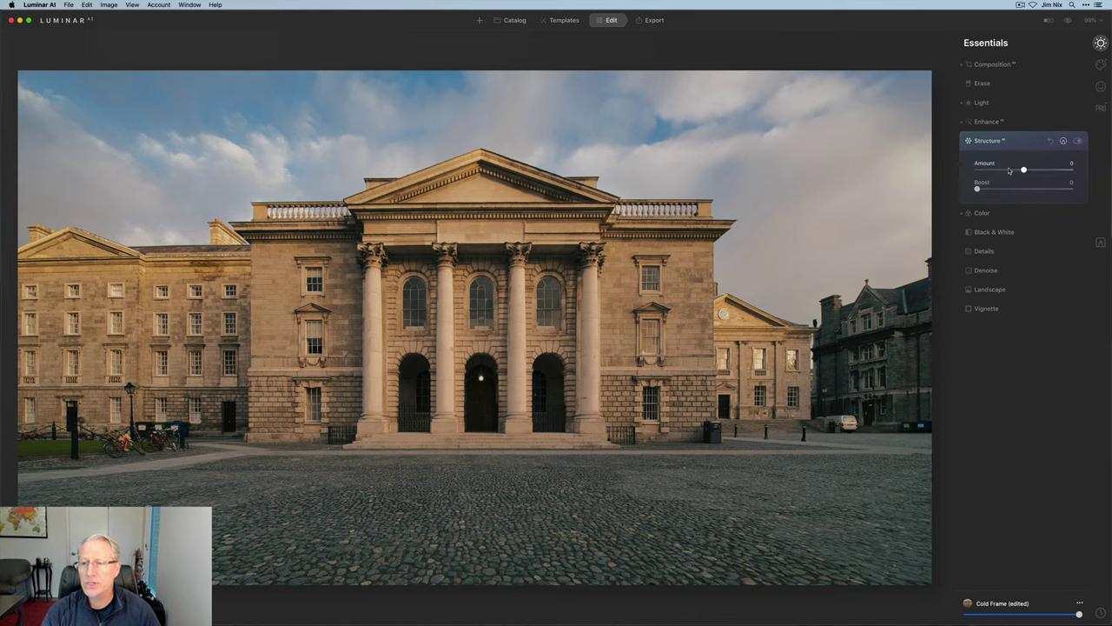
pyautogui.moveTo(1025, 173); pyautogui.dragTo(1045, 172)
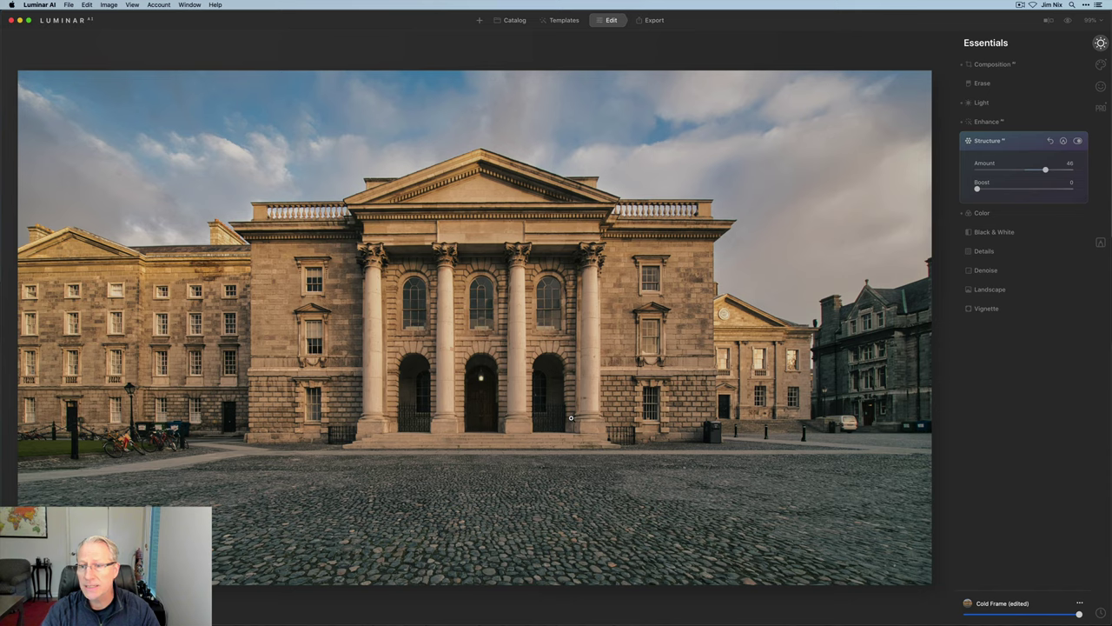
# Mask Structure onto the building's lower right with an enlarged brush, then ease Amount to 37.
pyautogui.click(1063, 140)
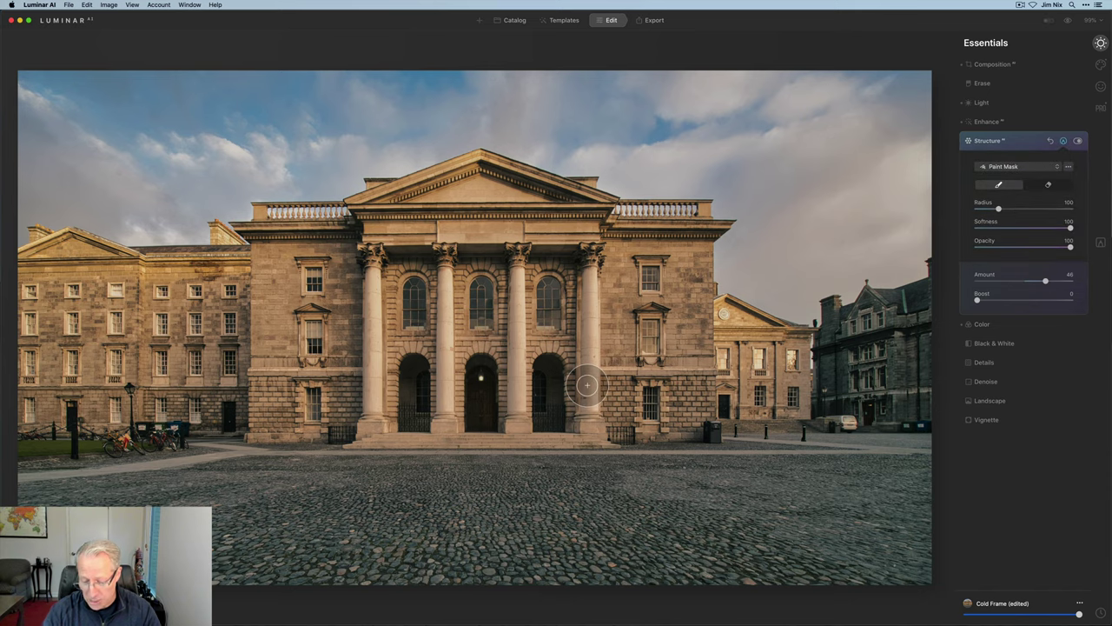
pyautogui.press(']')
pyautogui.press(']')
pyautogui.press(']')
pyautogui.press(']')
pyautogui.press(']')
pyautogui.press(']')
pyautogui.press(']')
pyautogui.press(']')
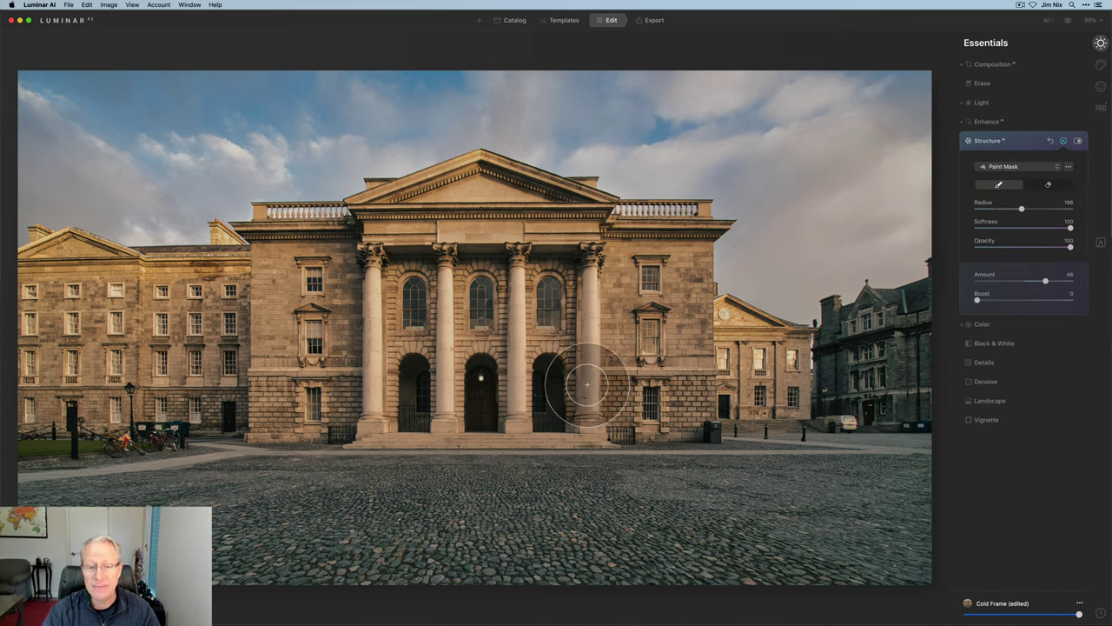
pyautogui.press(']')
pyautogui.press(']')
pyautogui.moveTo(588, 384)
pyautogui.mouseDown()
pyautogui.moveTo(734, 393)
pyautogui.moveTo(750, 380)
pyautogui.moveTo(793, 485)
pyautogui.moveTo(889, 503)
pyautogui.moveTo(872, 537)
pyautogui.moveTo(645, 480)
pyautogui.moveTo(643, 362)
pyautogui.moveTo(670, 310)
pyautogui.moveTo(670, 273)
pyautogui.moveTo(537, 259)
pyautogui.moveTo(486, 231)
pyautogui.moveTo(330, 296)
pyautogui.moveTo(273, 288)
pyautogui.moveTo(113, 321)
pyautogui.moveTo(282, 427)
pyautogui.moveTo(179, 434)
pyautogui.moveTo(495, 346)
pyautogui.moveTo(618, 411)
pyautogui.moveTo(737, 368)
pyautogui.moveTo(787, 410)
pyautogui.moveTo(748, 446)
pyautogui.moveTo(889, 459)
pyautogui.moveTo(725, 517)
pyautogui.moveTo(736, 537)
pyautogui.moveTo(484, 544)
pyautogui.moveTo(634, 488)
pyautogui.moveTo(460, 478)
pyautogui.moveTo(401, 504)
pyautogui.moveTo(316, 569)
pyautogui.moveTo(406, 564)
pyautogui.moveTo(291, 514)
pyautogui.moveTo(158, 484)
pyautogui.moveTo(456, 478)
pyautogui.moveTo(330, 398)
pyautogui.moveTo(135, 364)
pyautogui.moveTo(60, 303)
pyautogui.moveTo(31, 331)
pyautogui.moveTo(69, 300)
pyautogui.moveTo(30, 349)
pyautogui.moveTo(248, 574)
pyautogui.moveTo(231, 580)
pyautogui.moveTo(554, 515)
pyautogui.mouseUp()
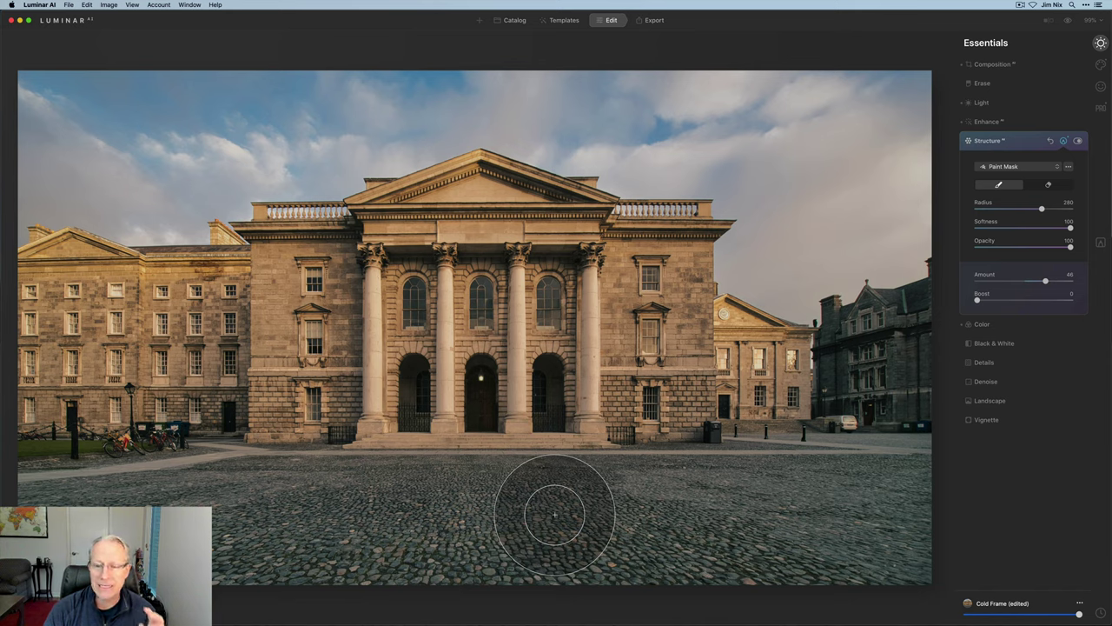
pyautogui.click(1064, 142)
pyautogui.moveTo(1046, 171); pyautogui.dragTo(1041, 170)
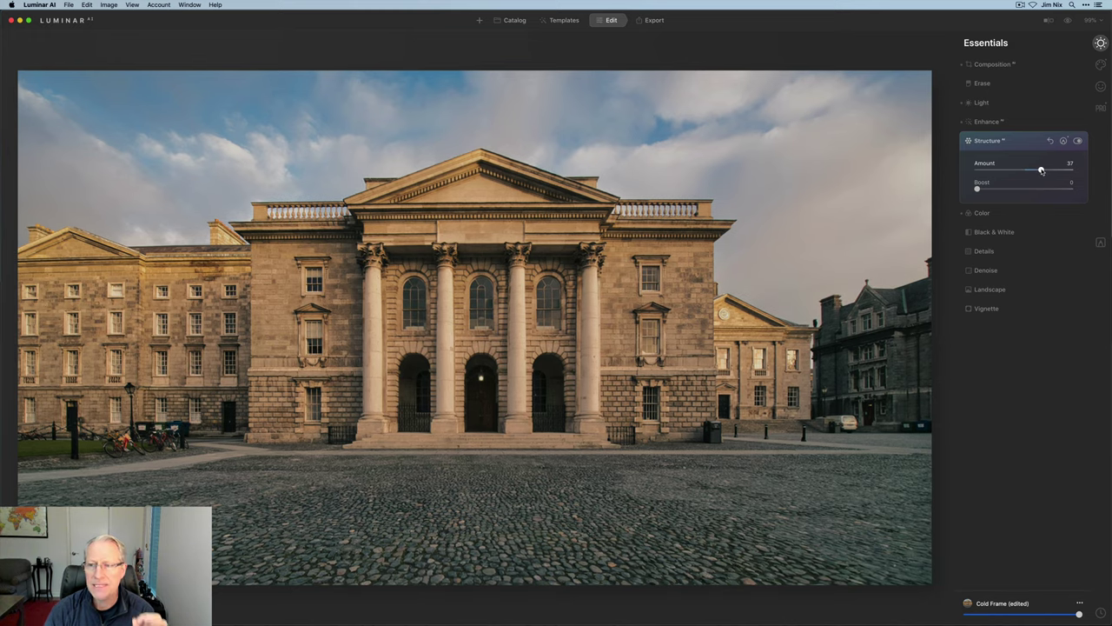
# Lower the HSL Orange saturation to -46 in the Color tool.
pyautogui.click(988, 216)
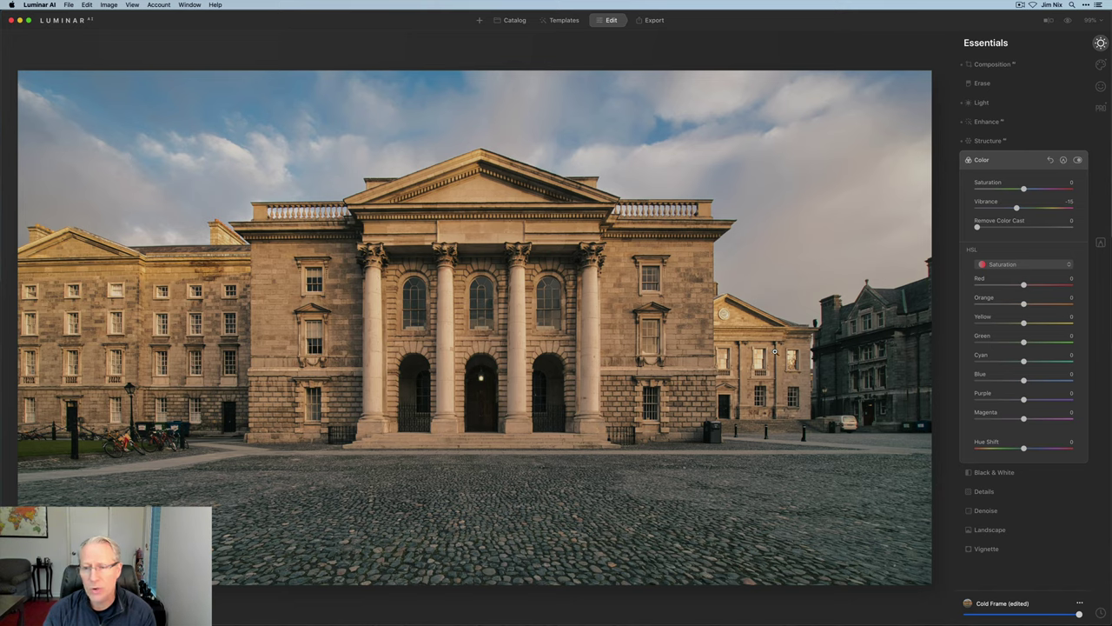
pyautogui.moveTo(1024, 304); pyautogui.dragTo(1004, 305)
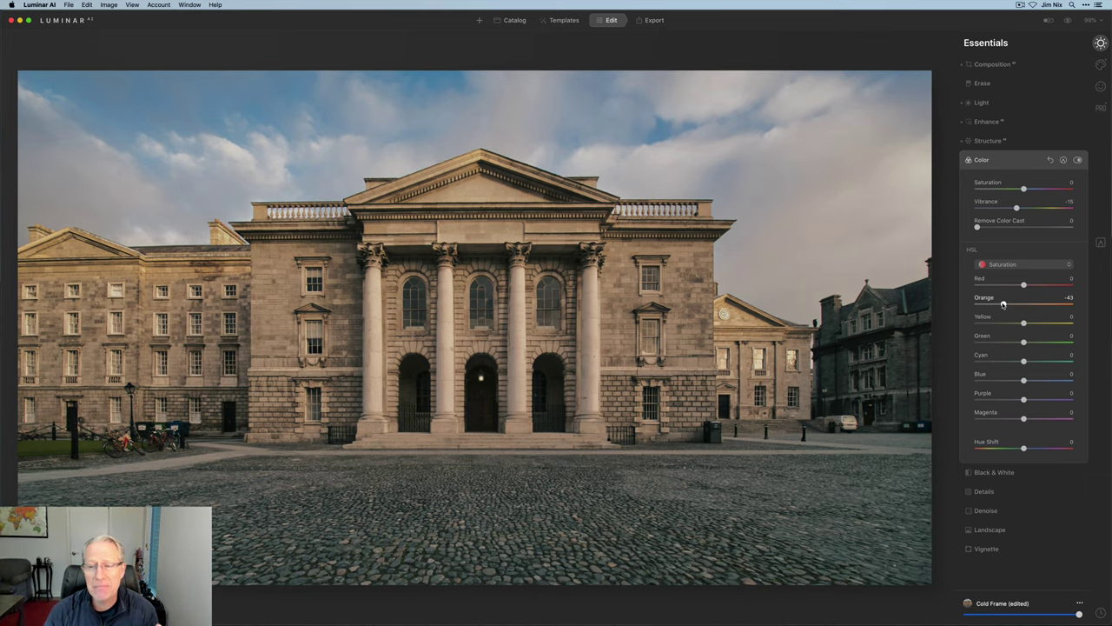
pyautogui.doubleClick(985, 299)
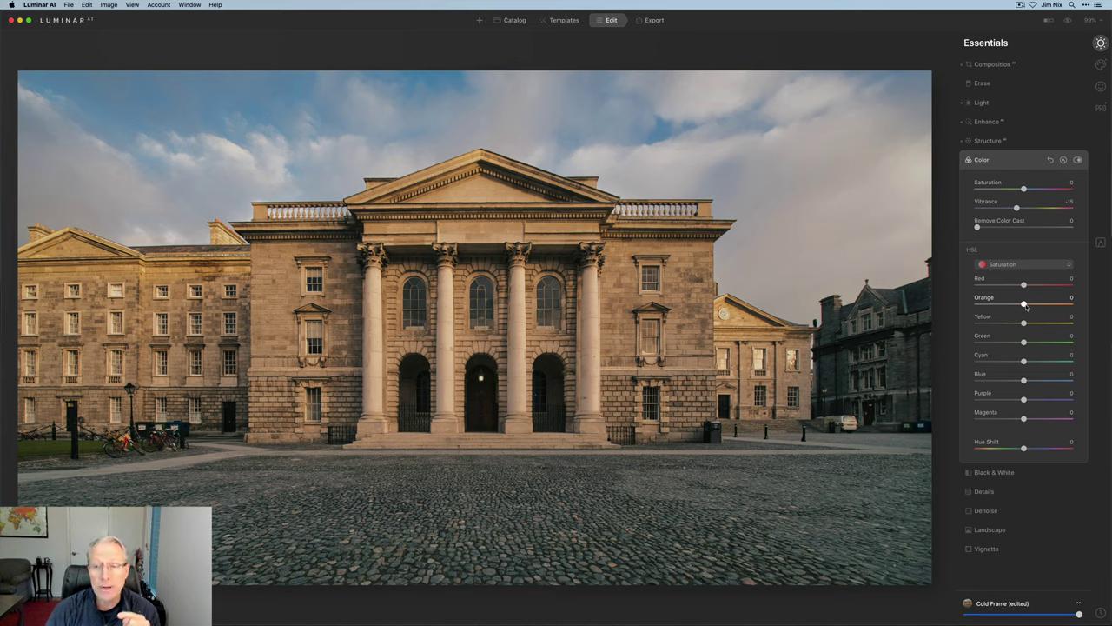
pyautogui.moveTo(1024, 305); pyautogui.dragTo(1002, 306)
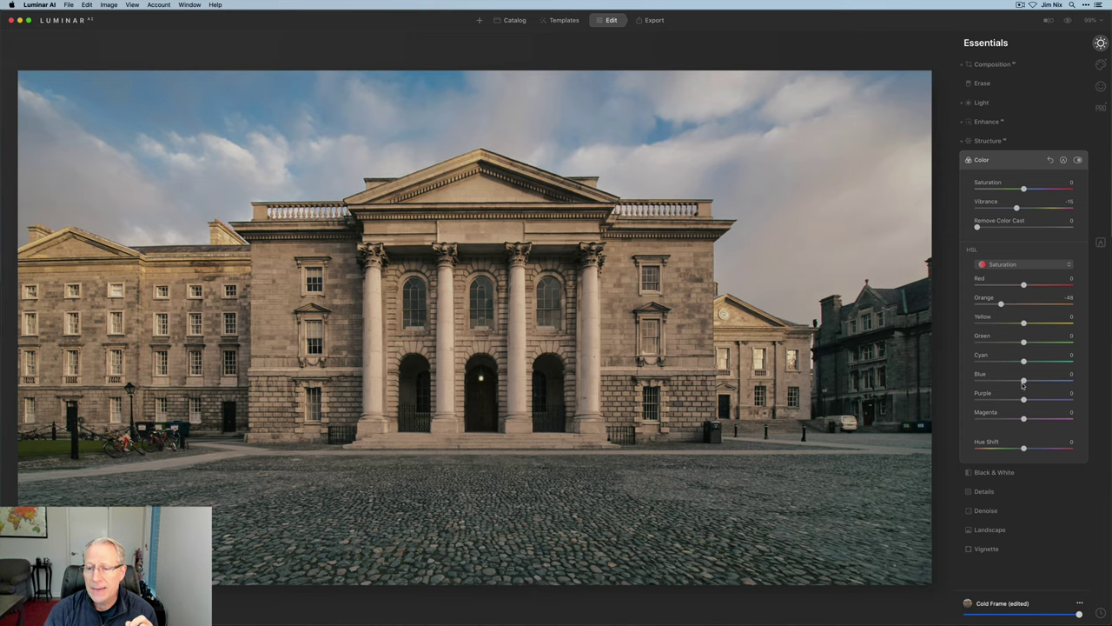
# Drop Blue saturation to -33 and toggle Color off and on to compare.
pyautogui.moveTo(1024, 380); pyautogui.dragTo(1008, 383)
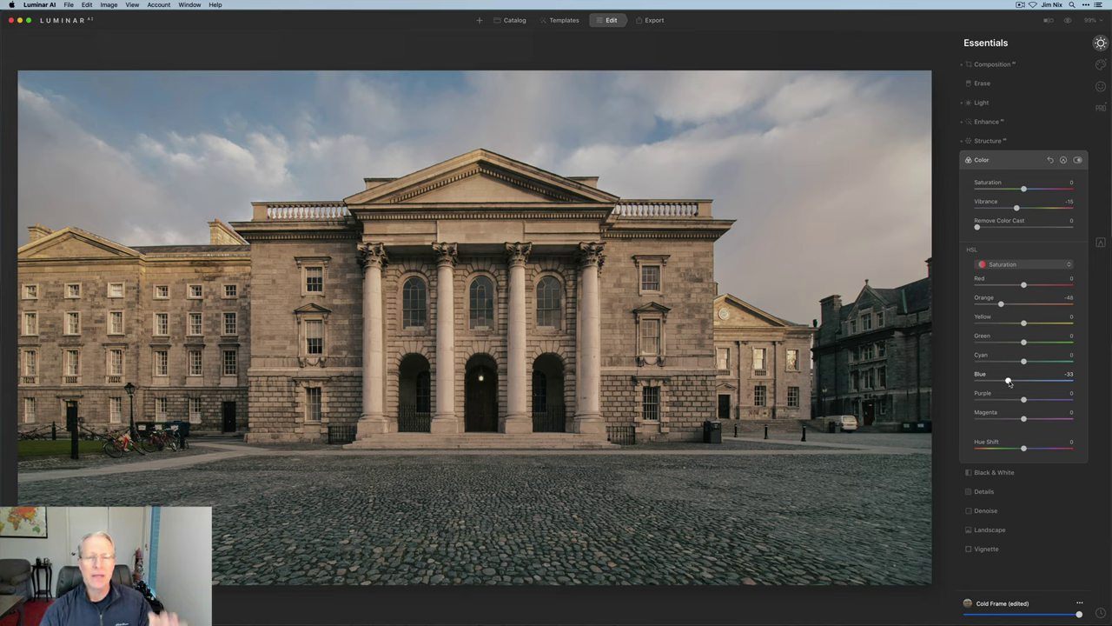
pyautogui.click(1078, 160)
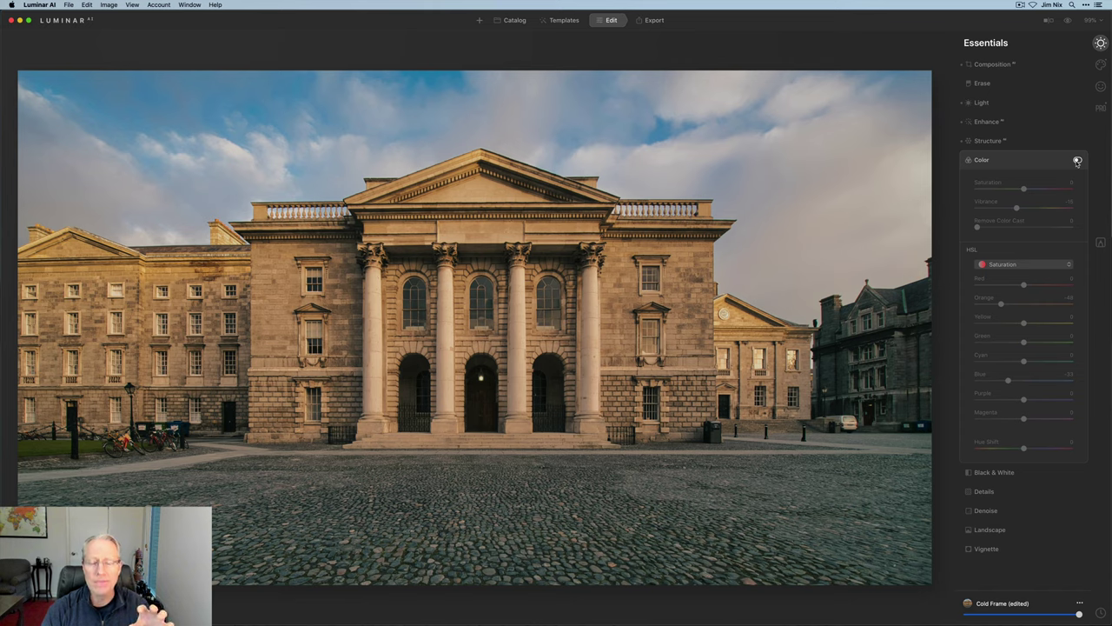
pyautogui.click(1078, 161)
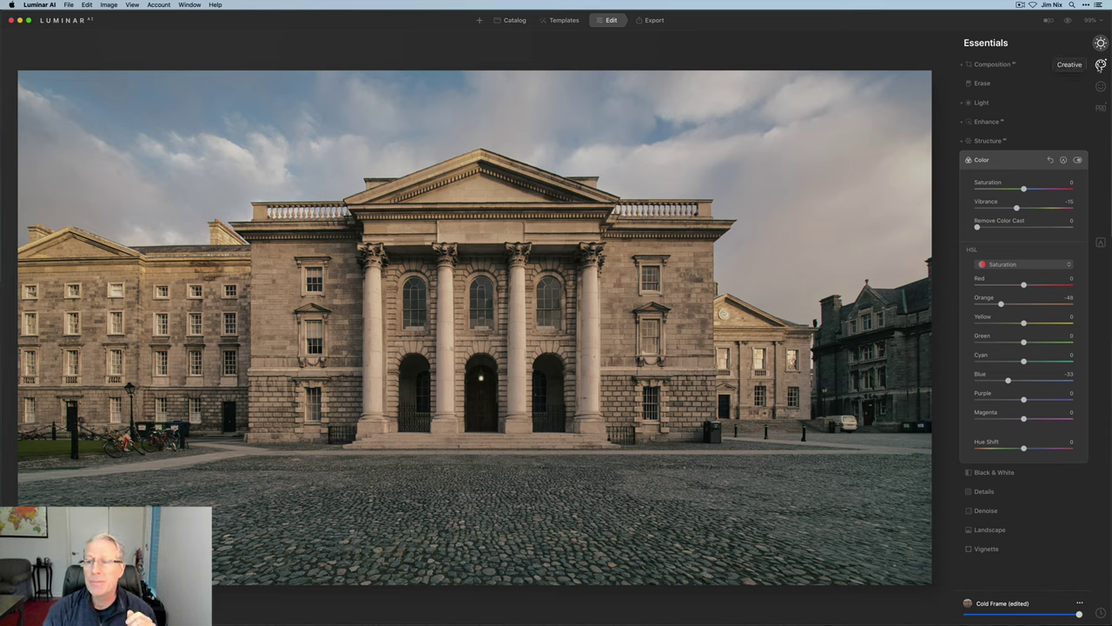
# Add a Mystical effect at Amount 41 with Colorize Warmth cooled to -37.
pyautogui.click(1101, 65)
pyautogui.click(987, 217)
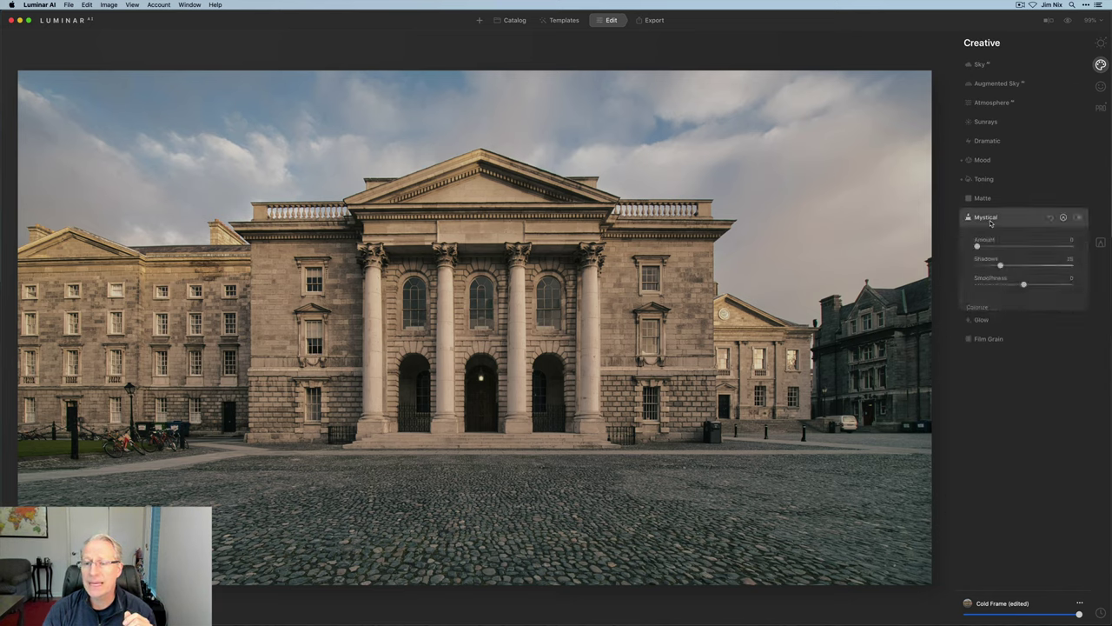
pyautogui.moveTo(978, 247); pyautogui.dragTo(1015, 247)
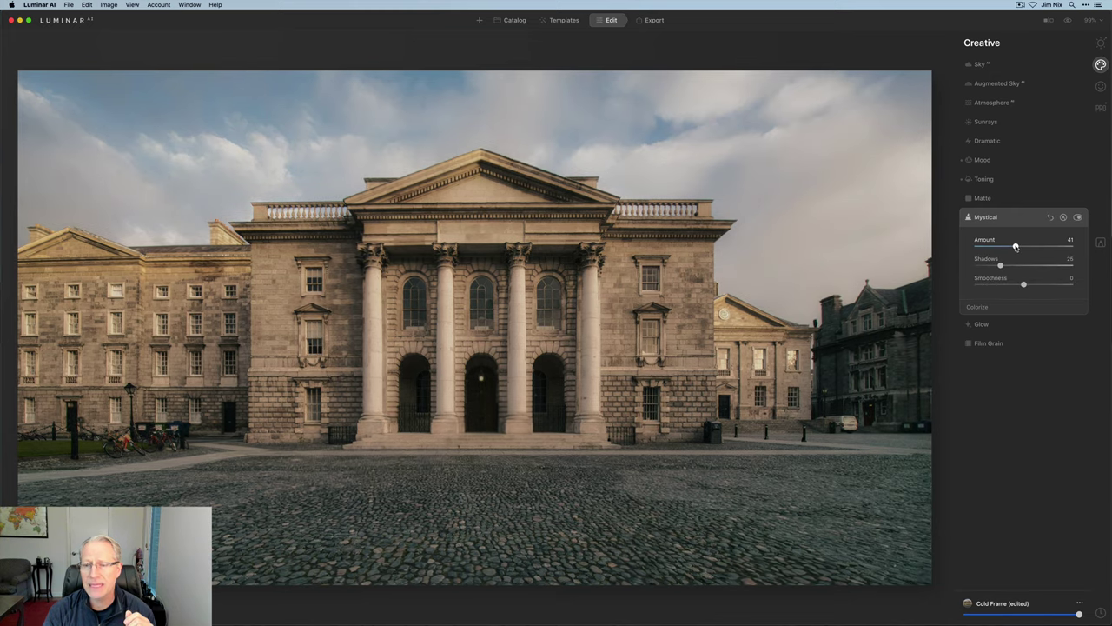
pyautogui.click(978, 309)
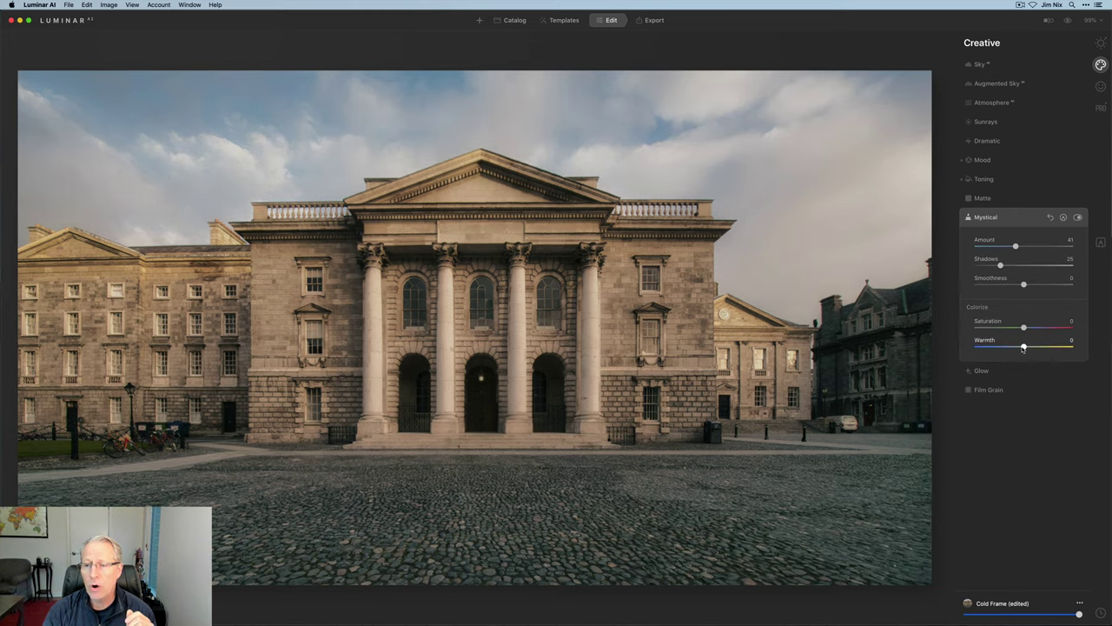
pyautogui.moveTo(1024, 347); pyautogui.dragTo(1005, 348)
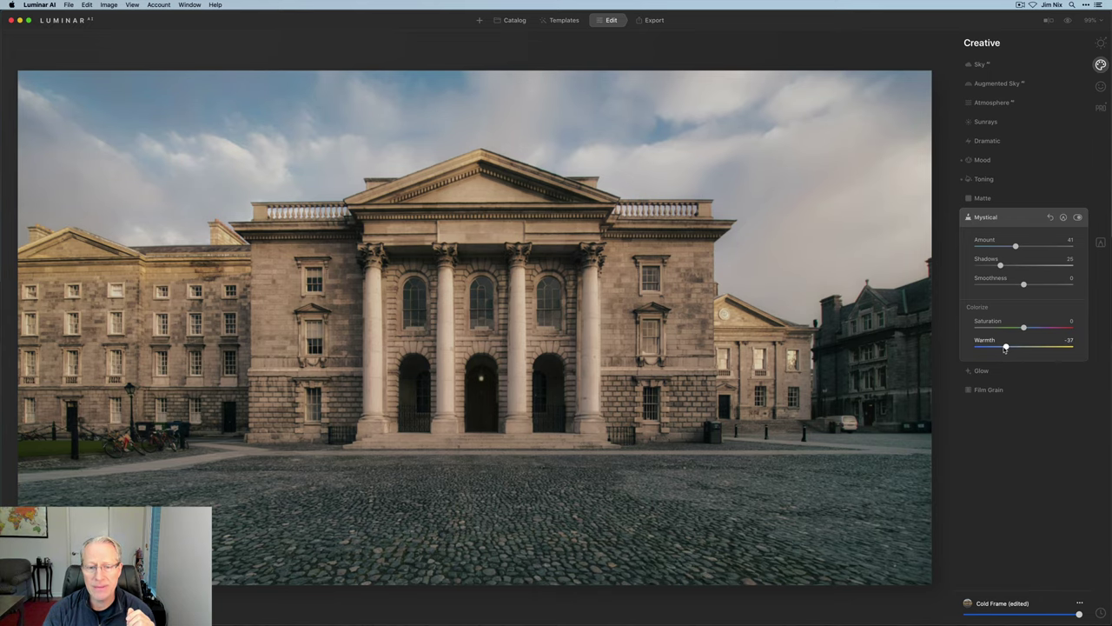
# Toggle Mystical off and on twice to compare, leaving it enabled.
pyautogui.click(1077, 217)
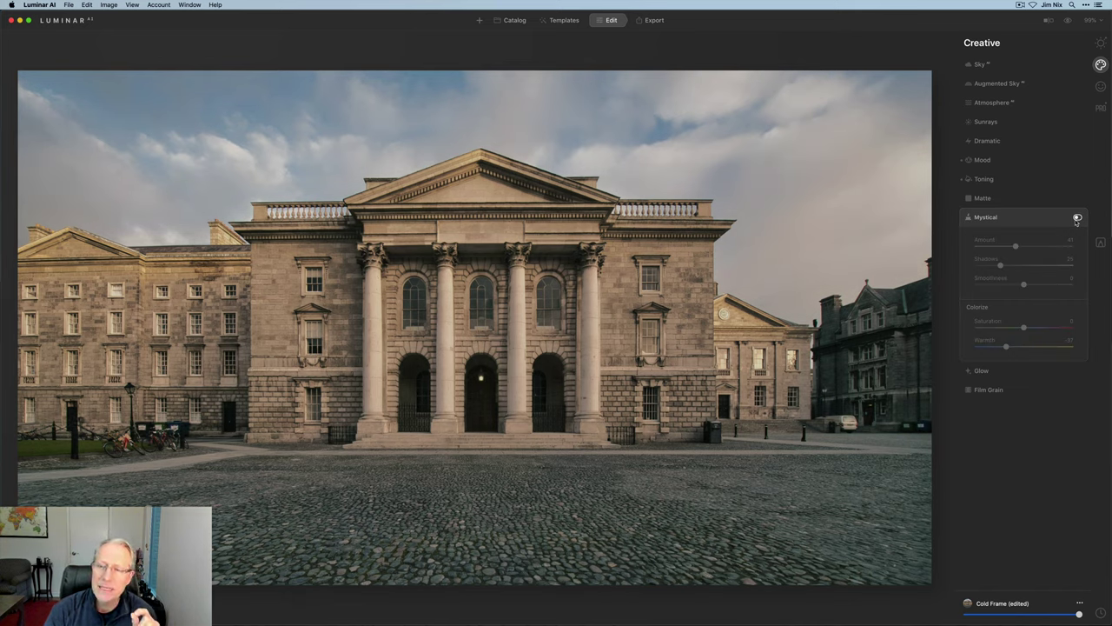
pyautogui.click(1077, 218)
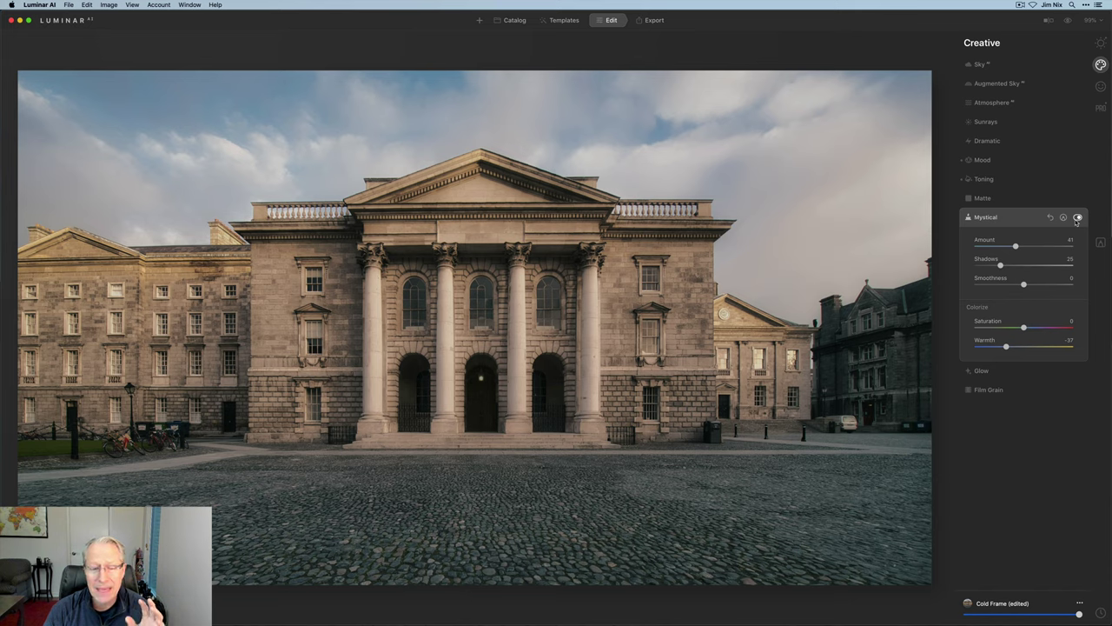
pyautogui.click(1077, 218)
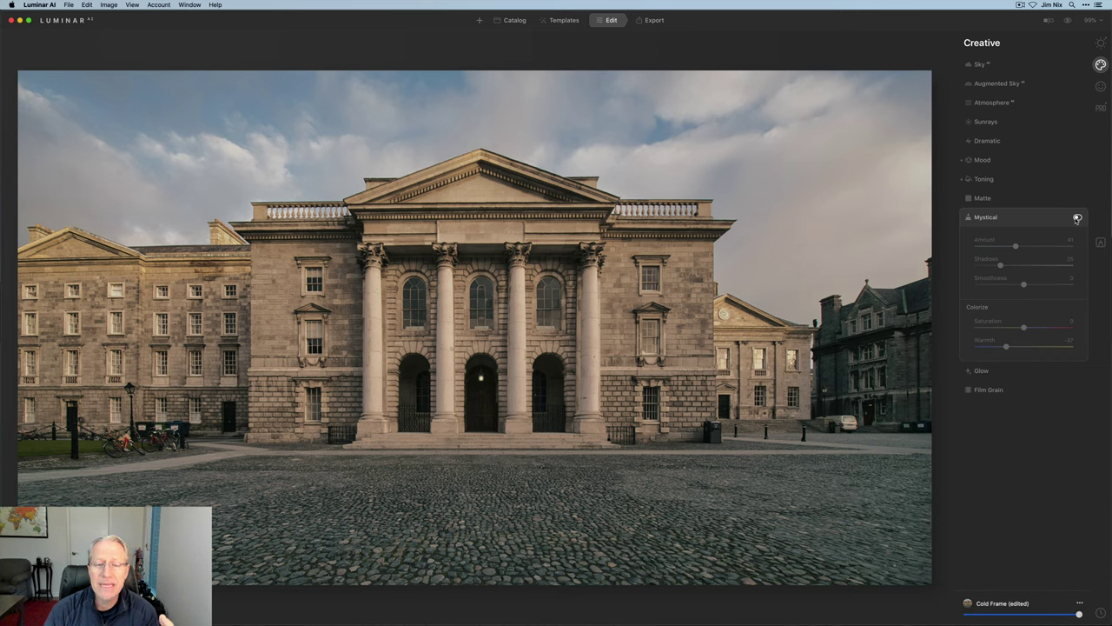
pyautogui.click(1077, 219)
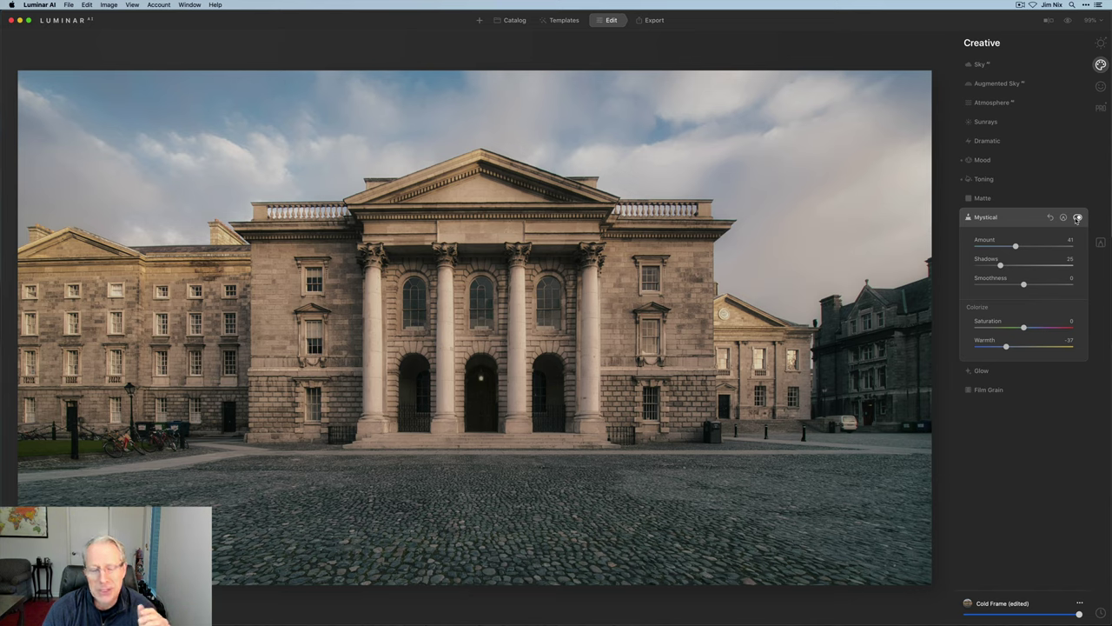
# Add a Vignette with Amount -31, Size 23 and a slightly brightened Inner Light of 10.
pyautogui.click(1101, 43)
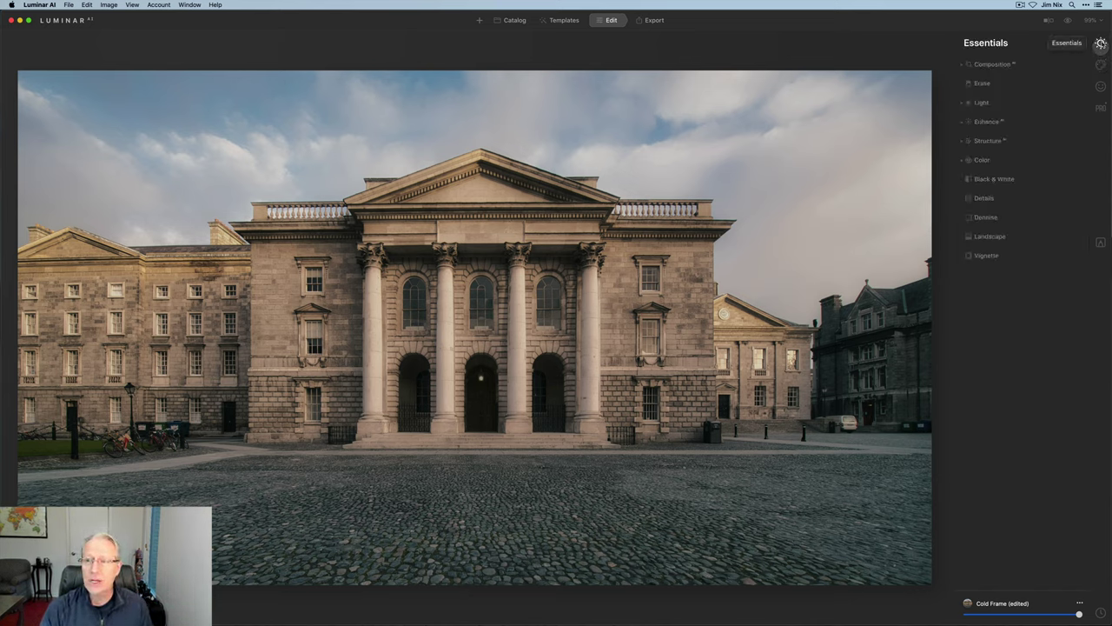
pyautogui.click(986, 254)
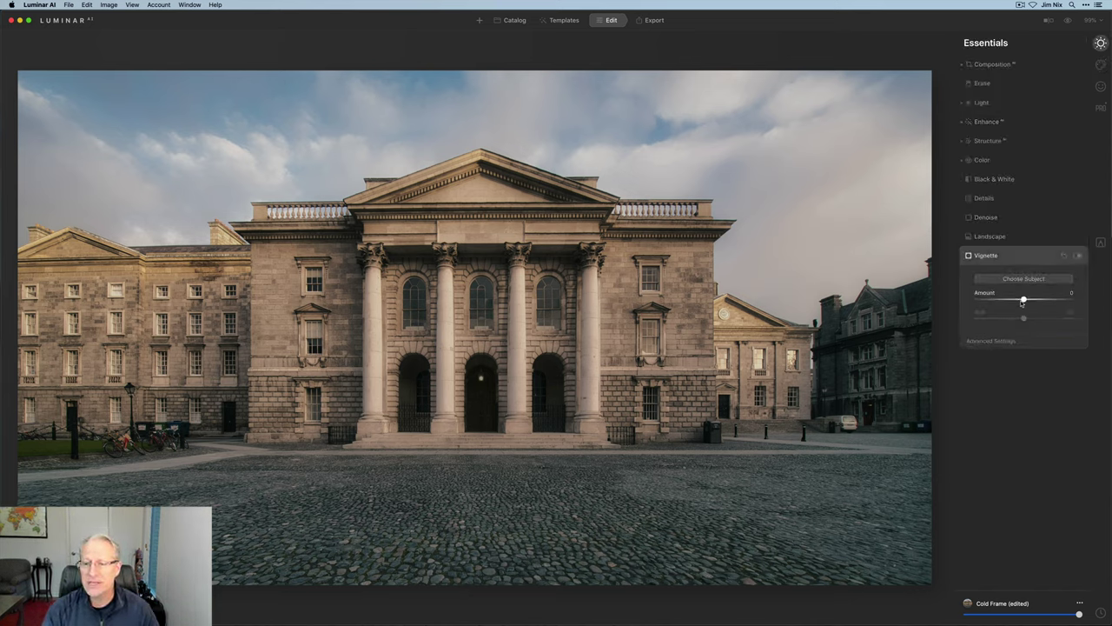
pyautogui.moveTo(1024, 300); pyautogui.dragTo(1002, 301)
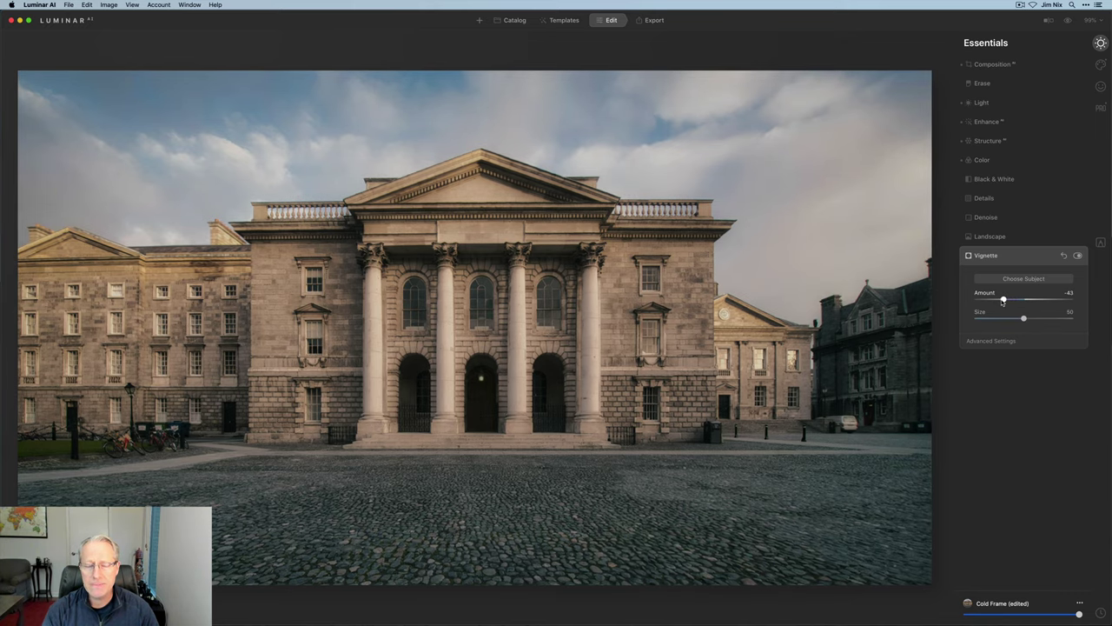
pyautogui.moveTo(1024, 318); pyautogui.dragTo(999, 319)
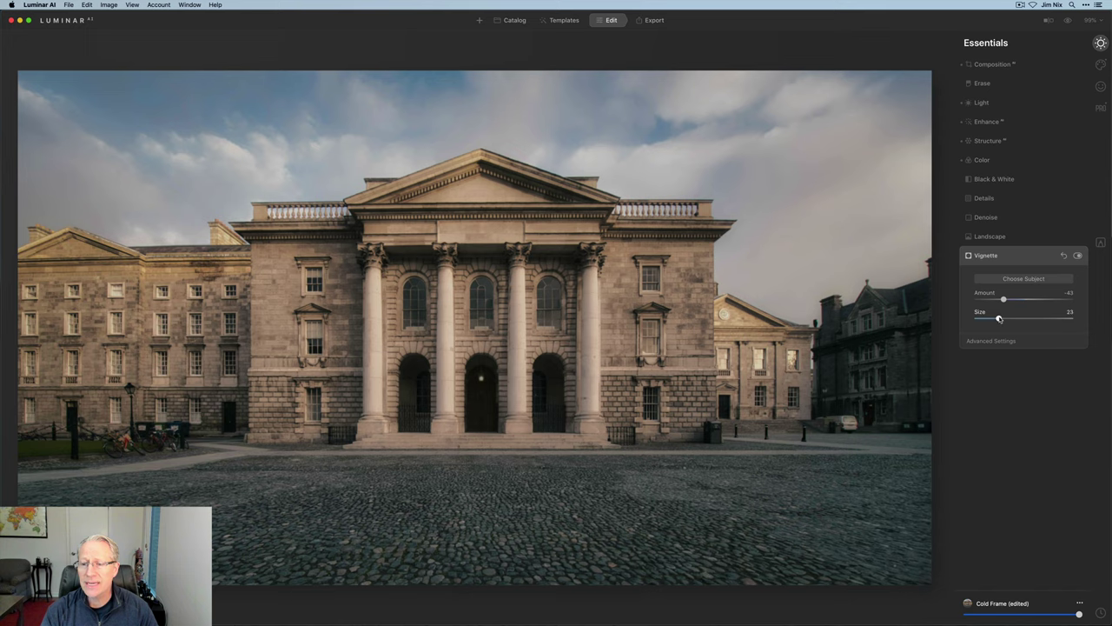
pyautogui.click(991, 340)
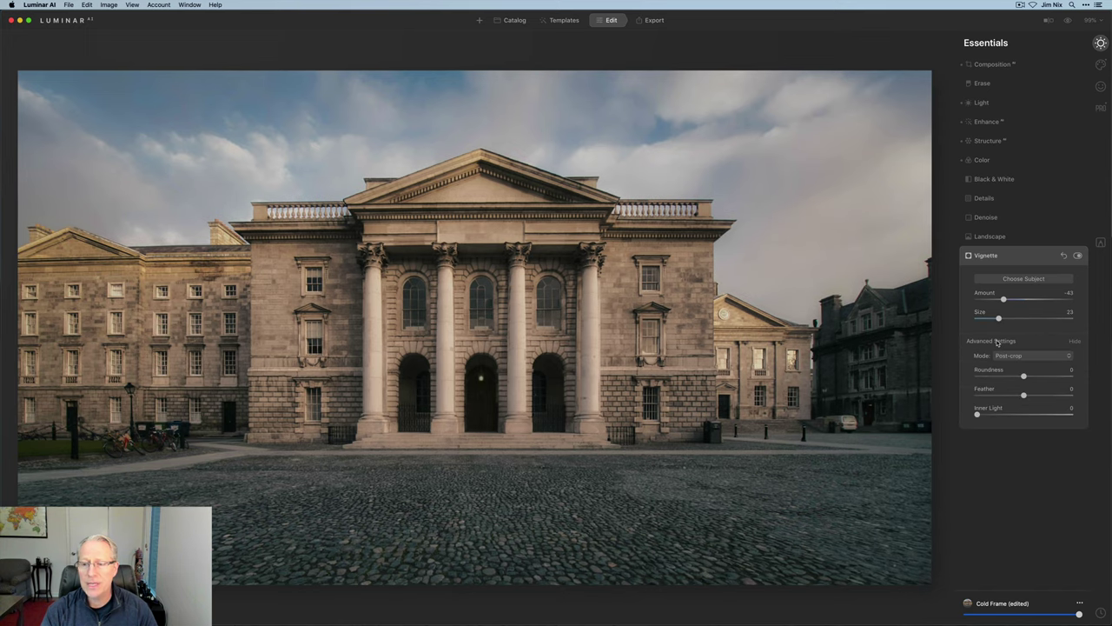
pyautogui.moveTo(977, 415); pyautogui.dragTo(988, 416)
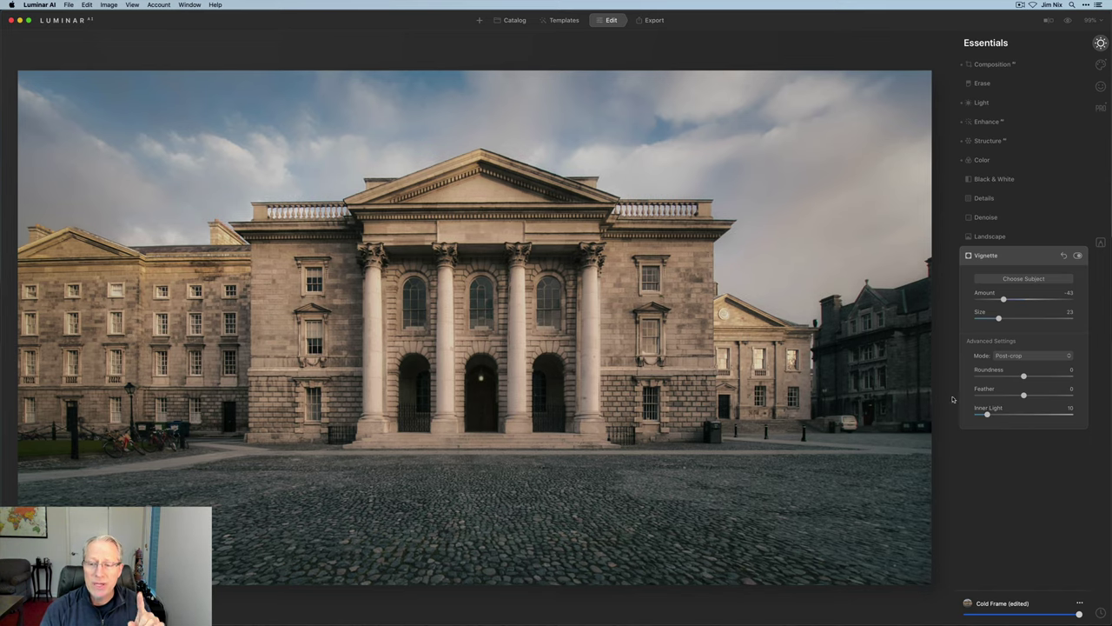
pyautogui.moveTo(988, 415)
pyautogui.mouseDown()
pyautogui.moveTo(1042, 417)
pyautogui.moveTo(987, 415)
pyautogui.mouseUp()
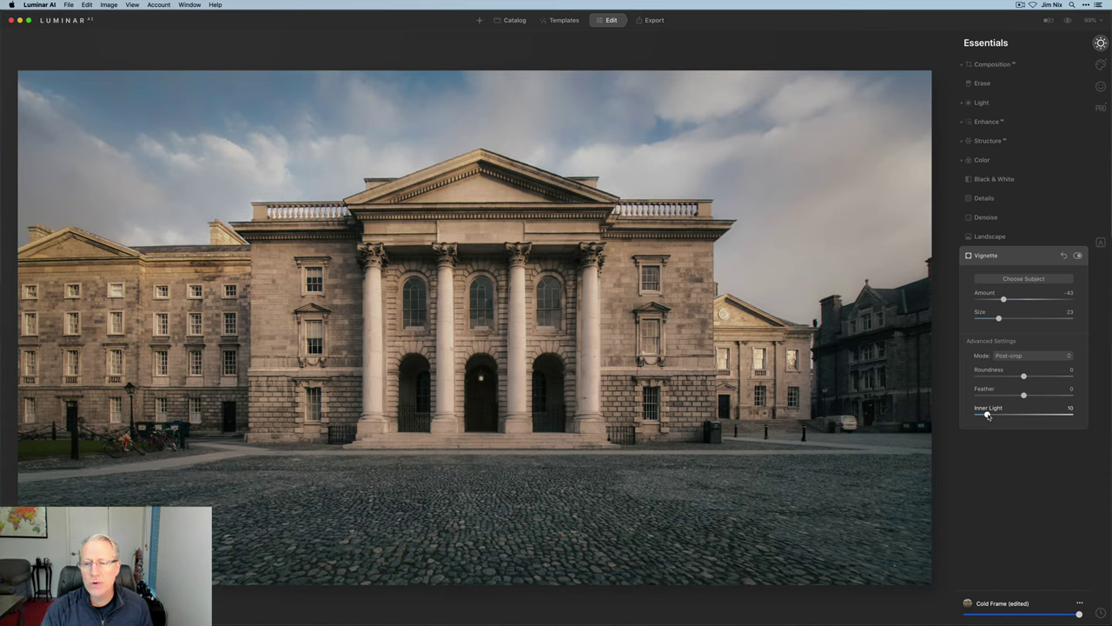
# Compare the vignette on and off, enlarge Size to 25, and leave it disabled.
pyautogui.click(1078, 257)
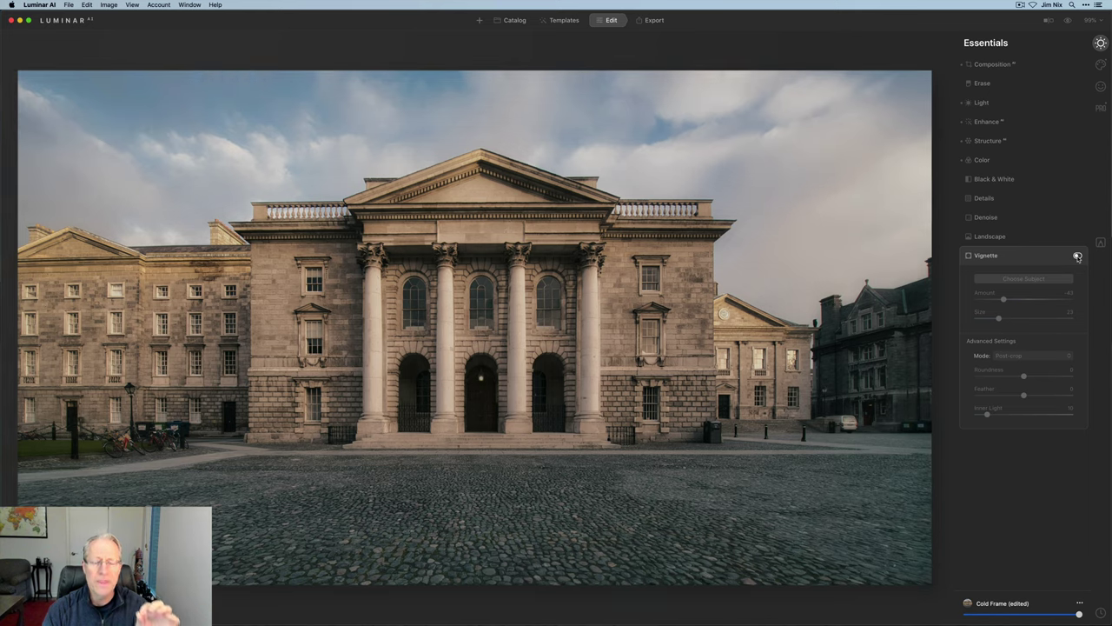
pyautogui.click(1077, 256)
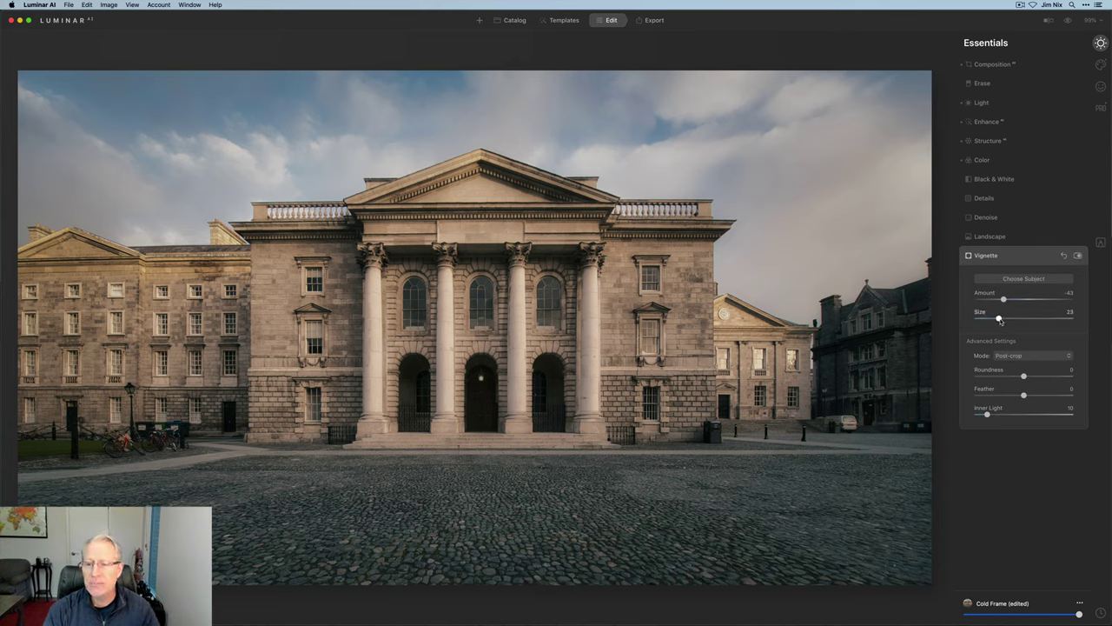
pyautogui.moveTo(999, 320); pyautogui.dragTo(1013, 302)
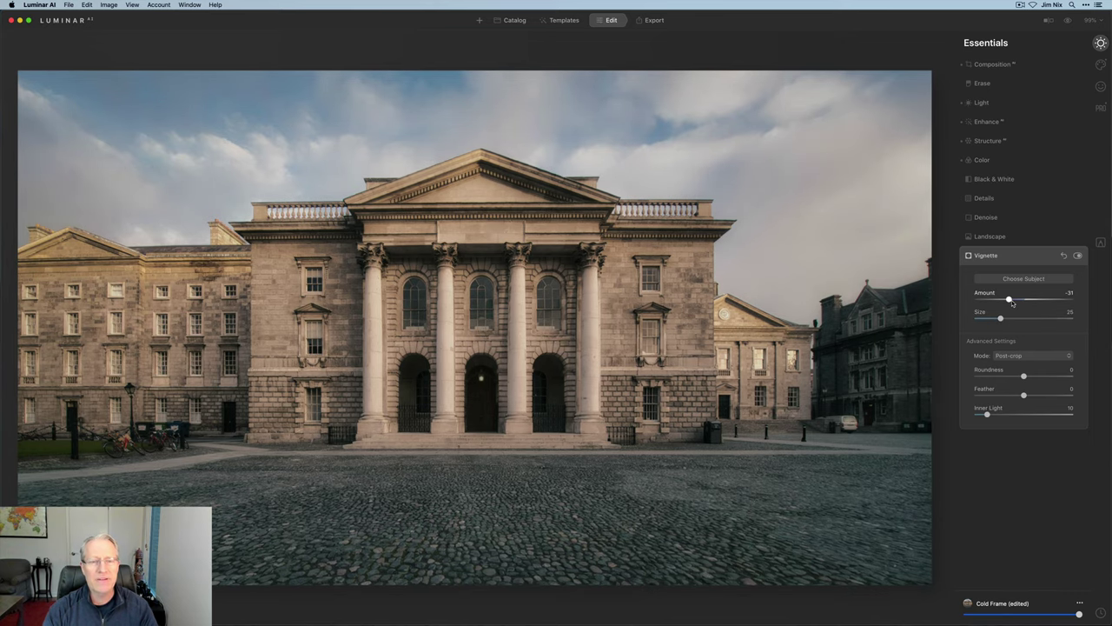
pyautogui.click(1077, 256)
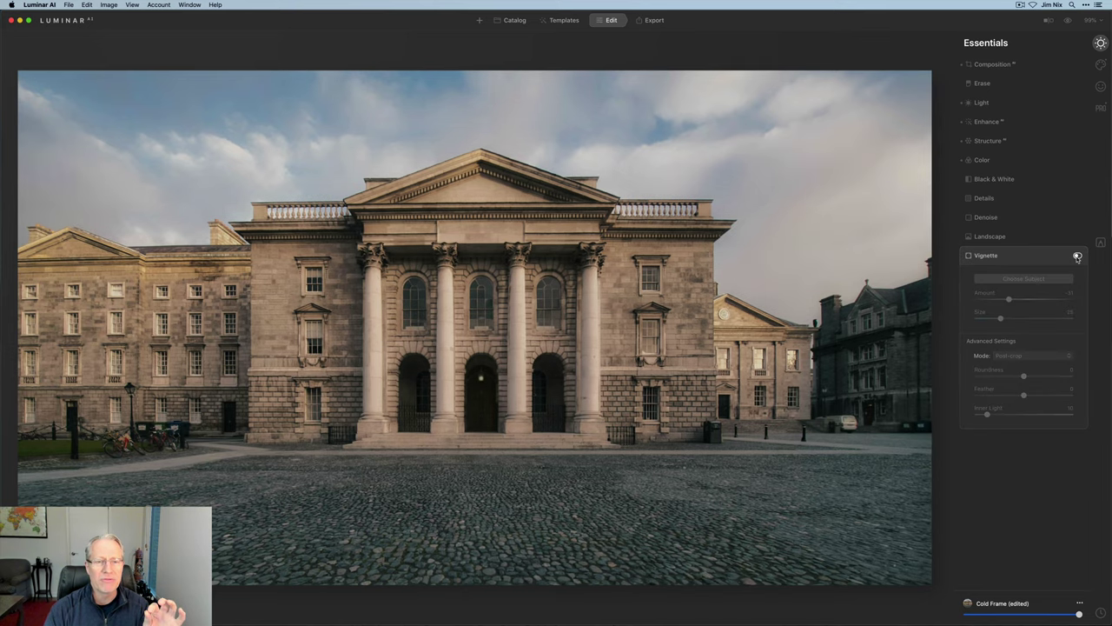
# Re-enable the vignette and compare the edited photo against the unedited original.
pyautogui.click(1078, 256)
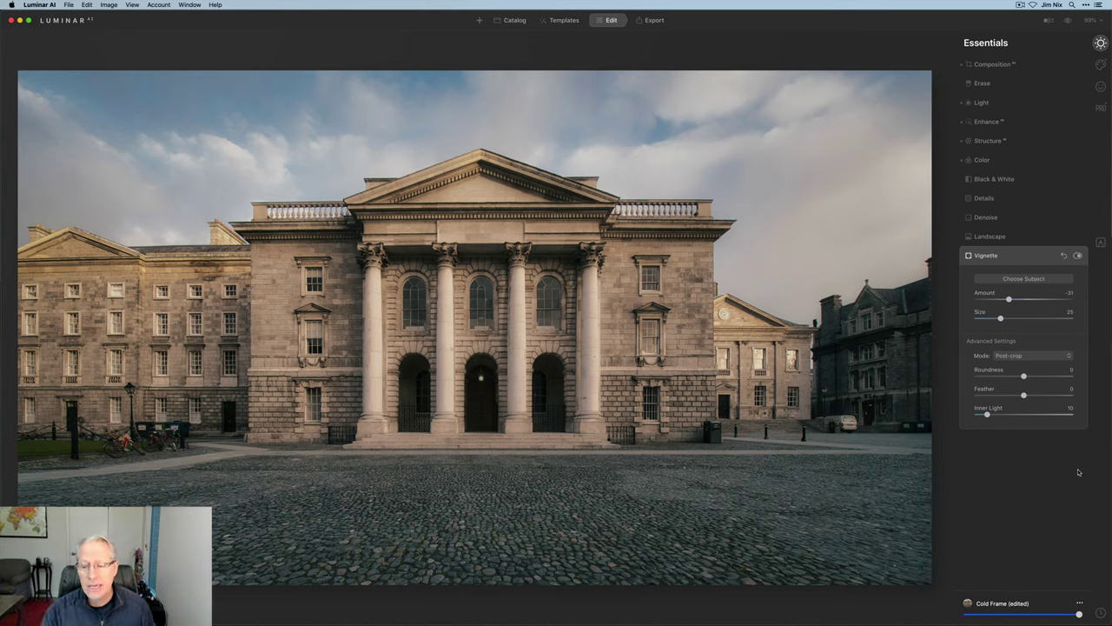
pyautogui.click(1080, 606)
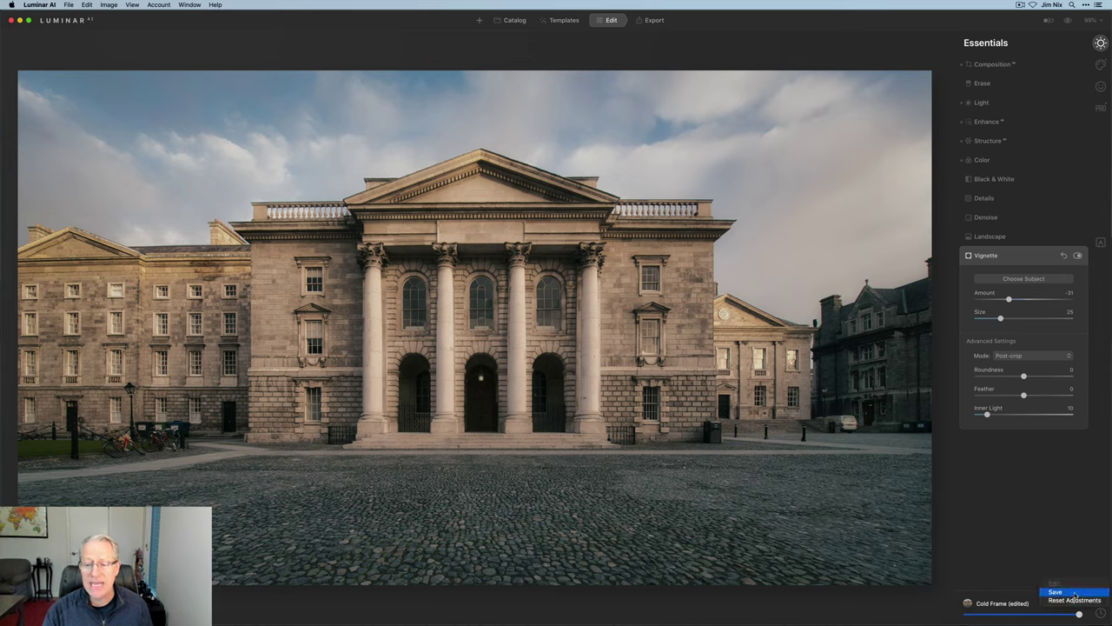
pyautogui.click(1075, 594)
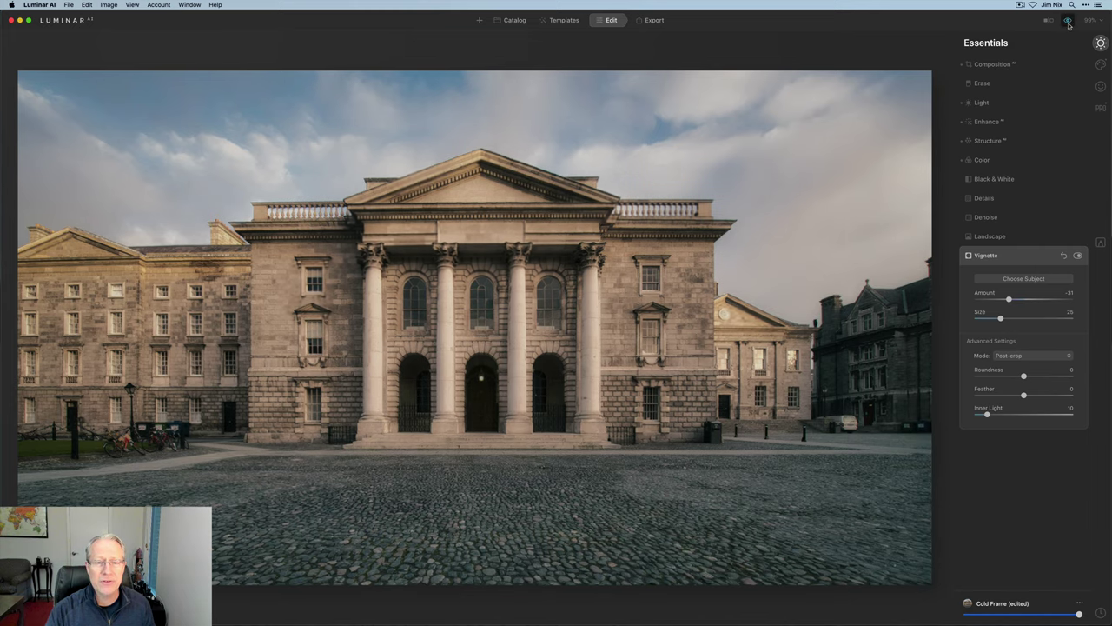
pyautogui.click(1068, 20)
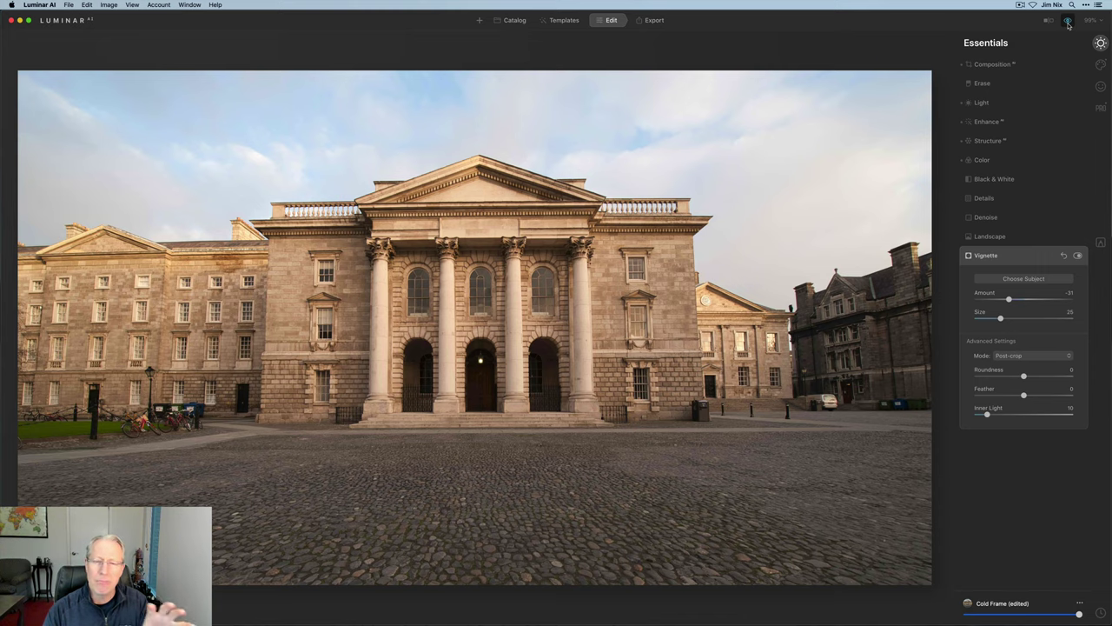
pyautogui.click(1068, 22)
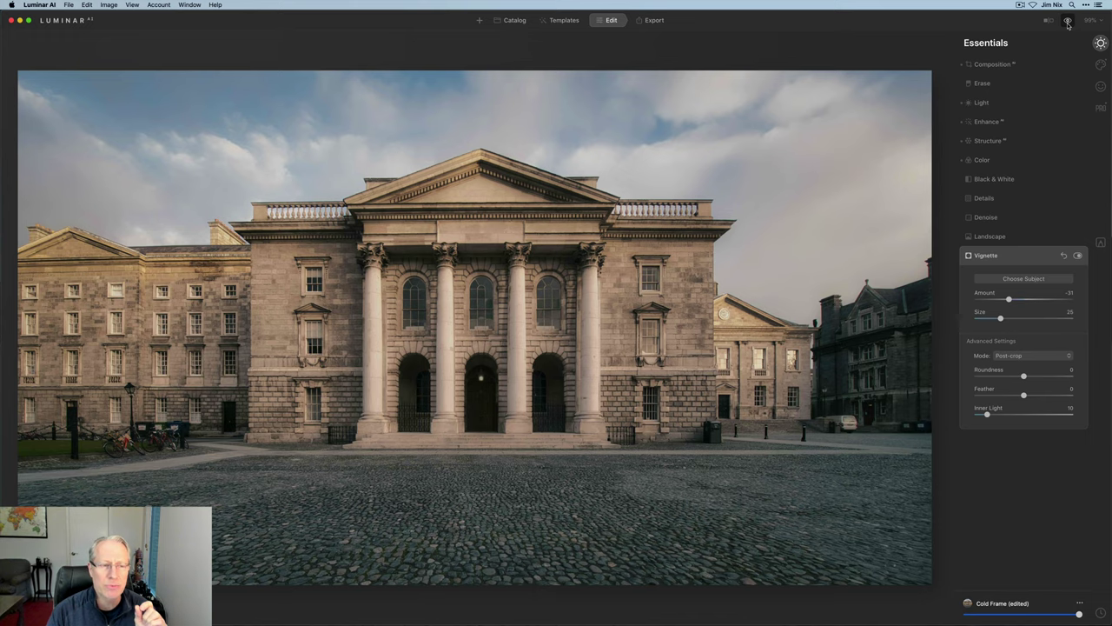
pyautogui.click(986, 254)
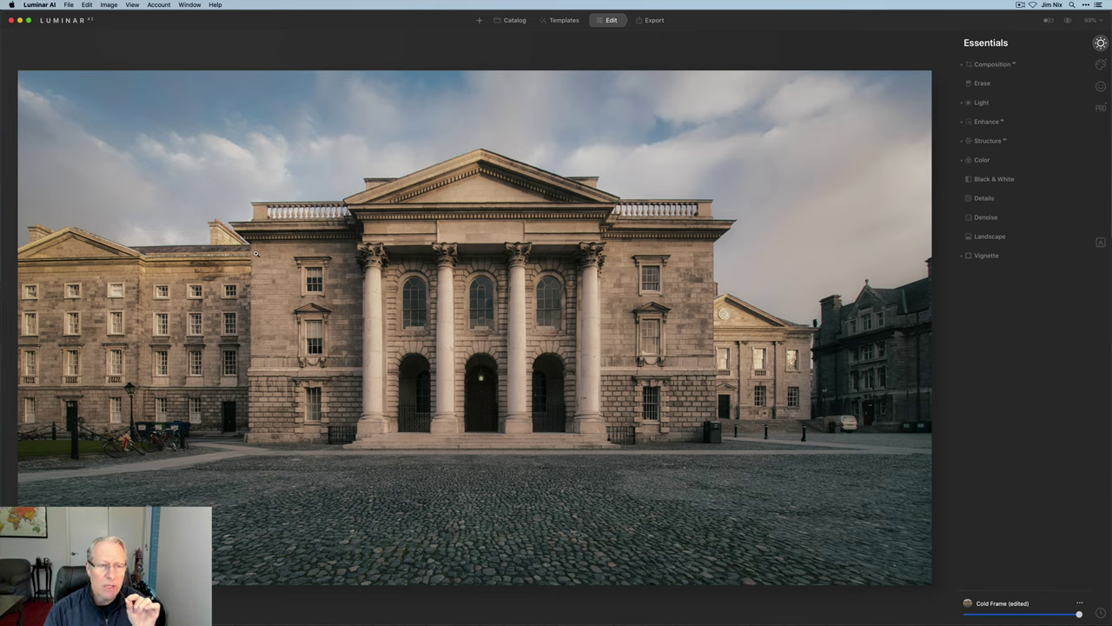
# Reduce the HSL Yellow saturation and switch Color off to compare.
pyautogui.click(998, 160)
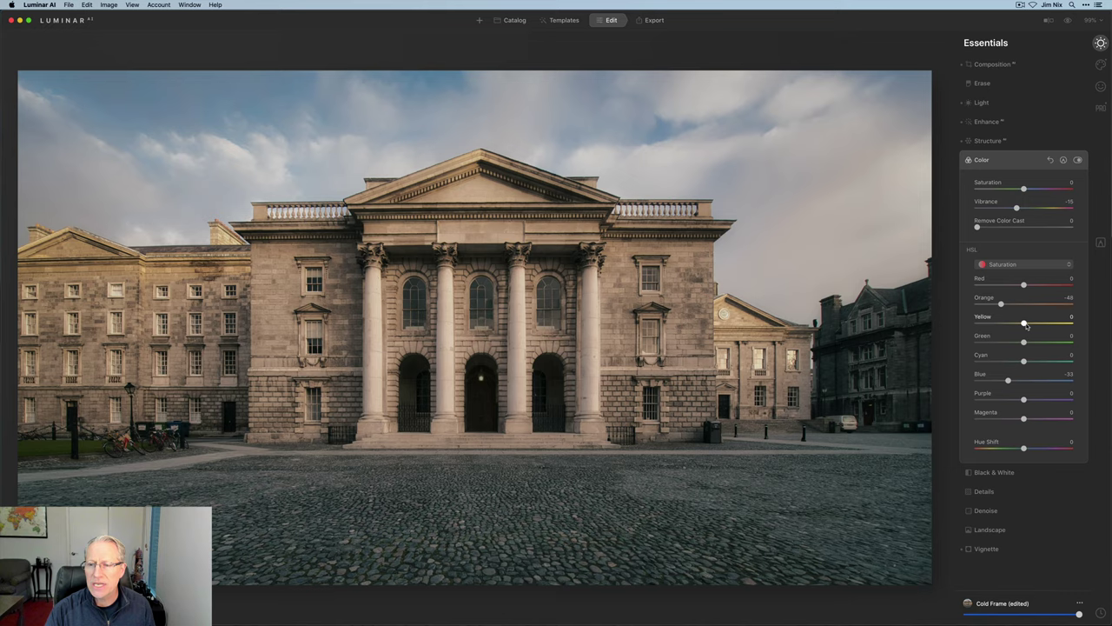
pyautogui.moveTo(1024, 323)
pyautogui.mouseDown()
pyautogui.moveTo(985, 325)
pyautogui.moveTo(1013, 330)
pyautogui.mouseUp()
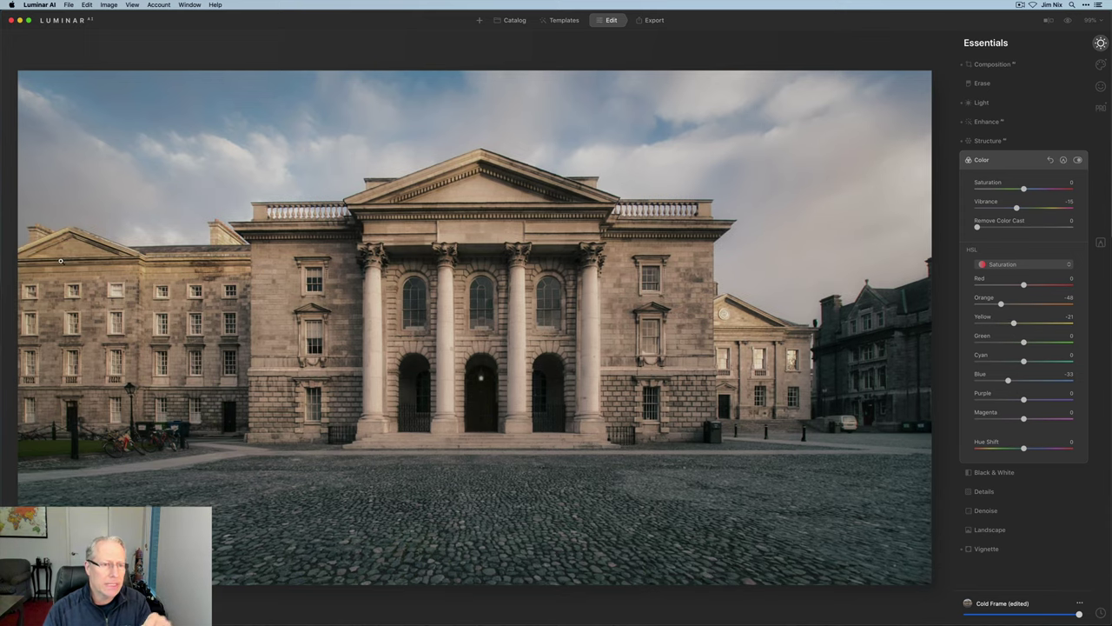
pyautogui.click(1078, 160)
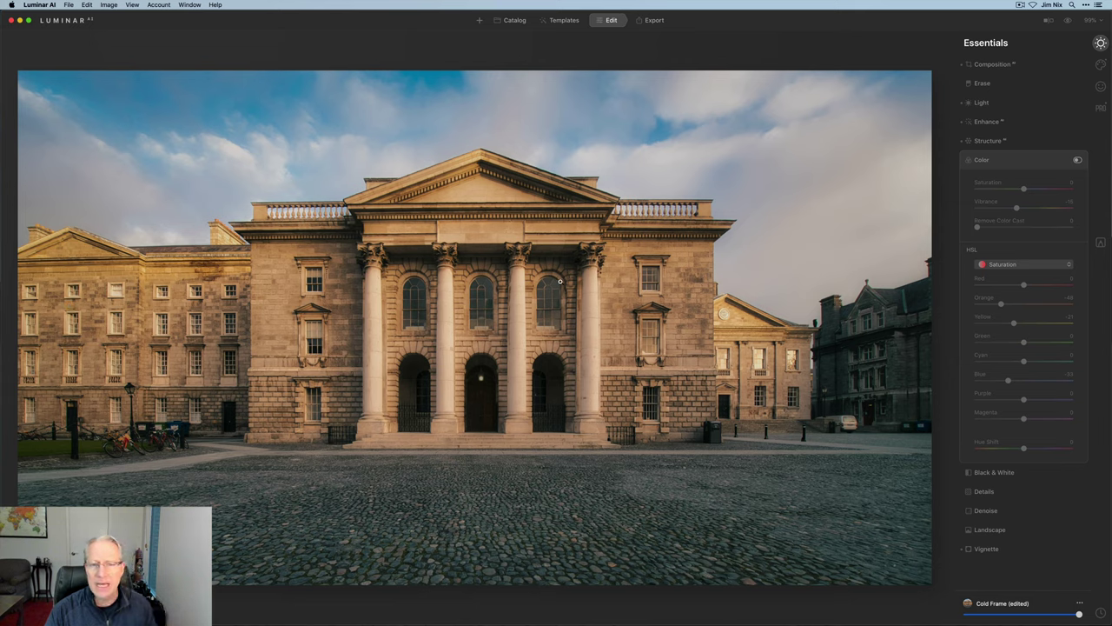
# Re-enable Color and lower Yellow saturation further to -42.
pyautogui.click(1083, 163)
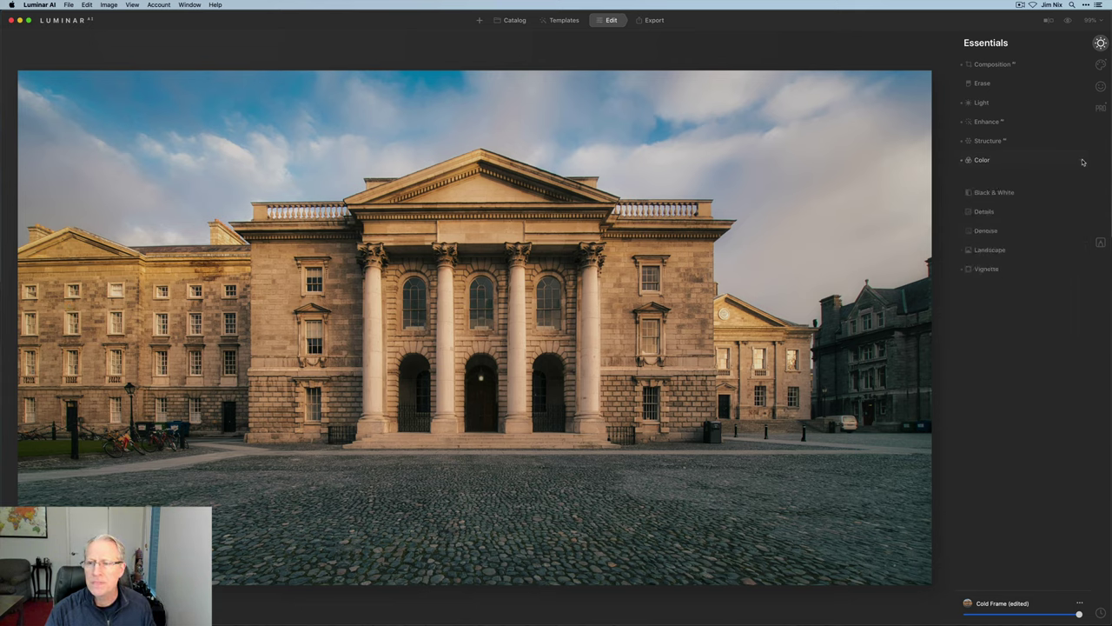
pyautogui.click(1043, 162)
pyautogui.click(1079, 160)
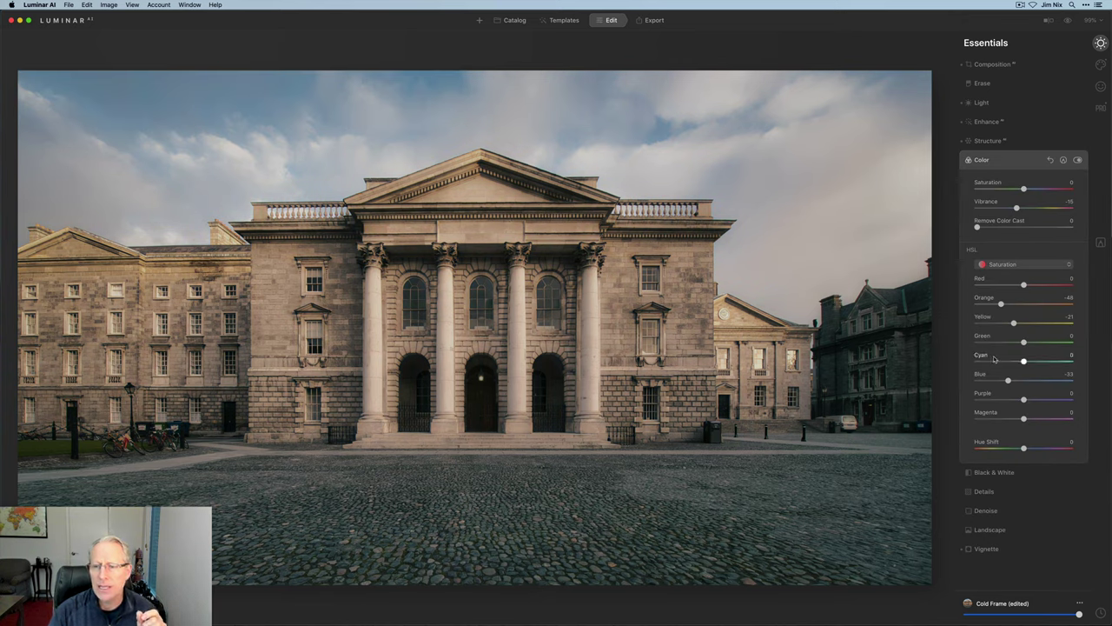
pyautogui.moveTo(1013, 323); pyautogui.dragTo(1005, 326)
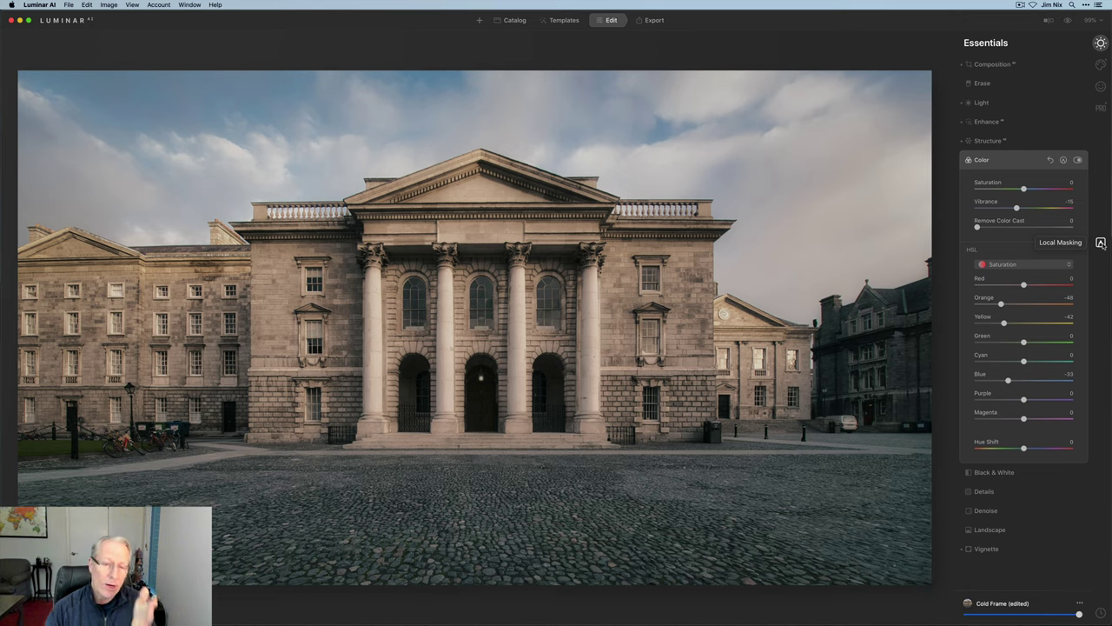
pyautogui.click(1034, 166)
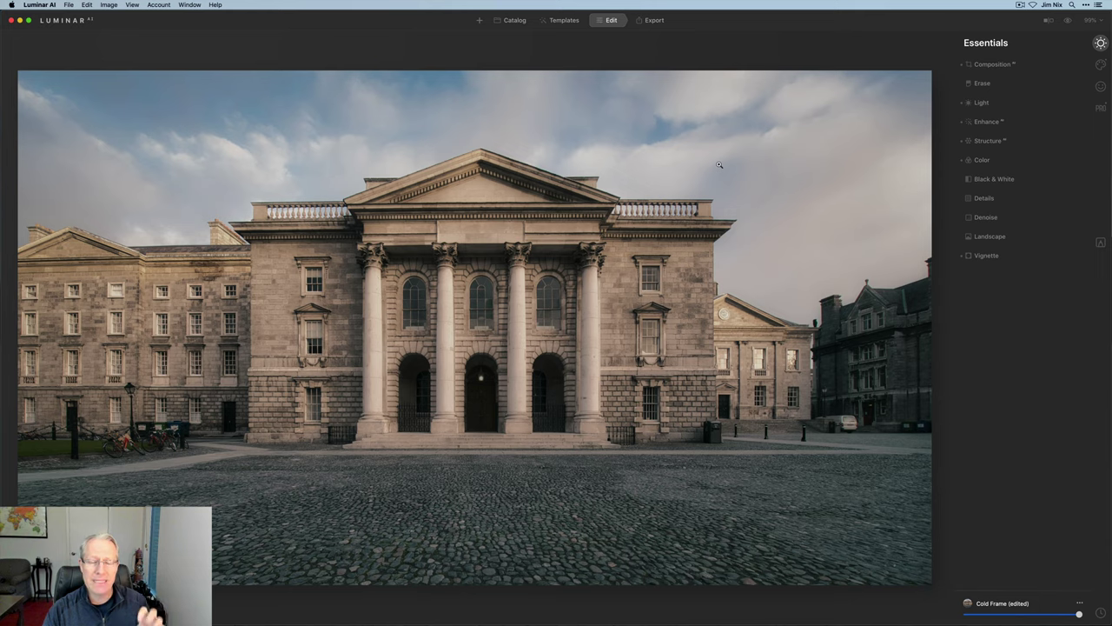
pyautogui.click(1049, 20)
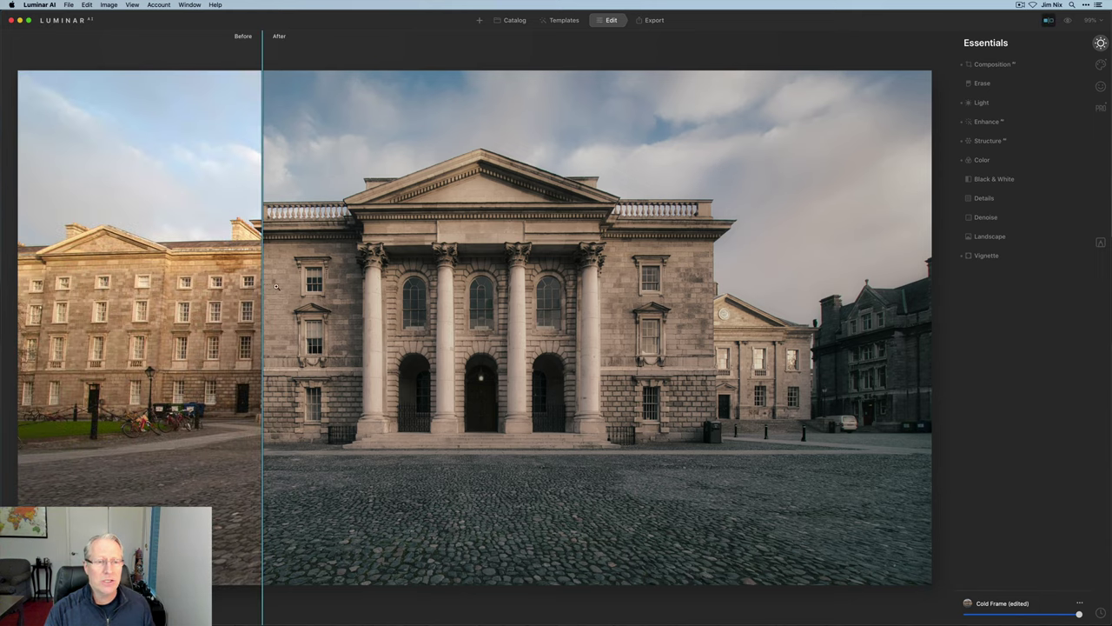
pyautogui.moveTo(257, 290); pyautogui.dragTo(347, 261)
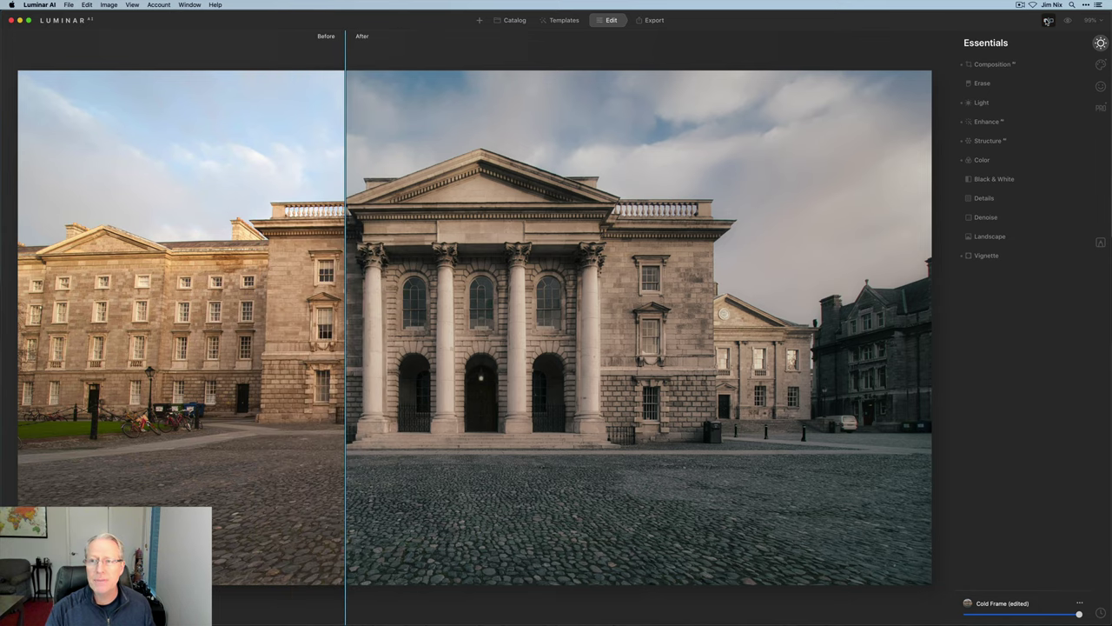
pyautogui.click(1049, 20)
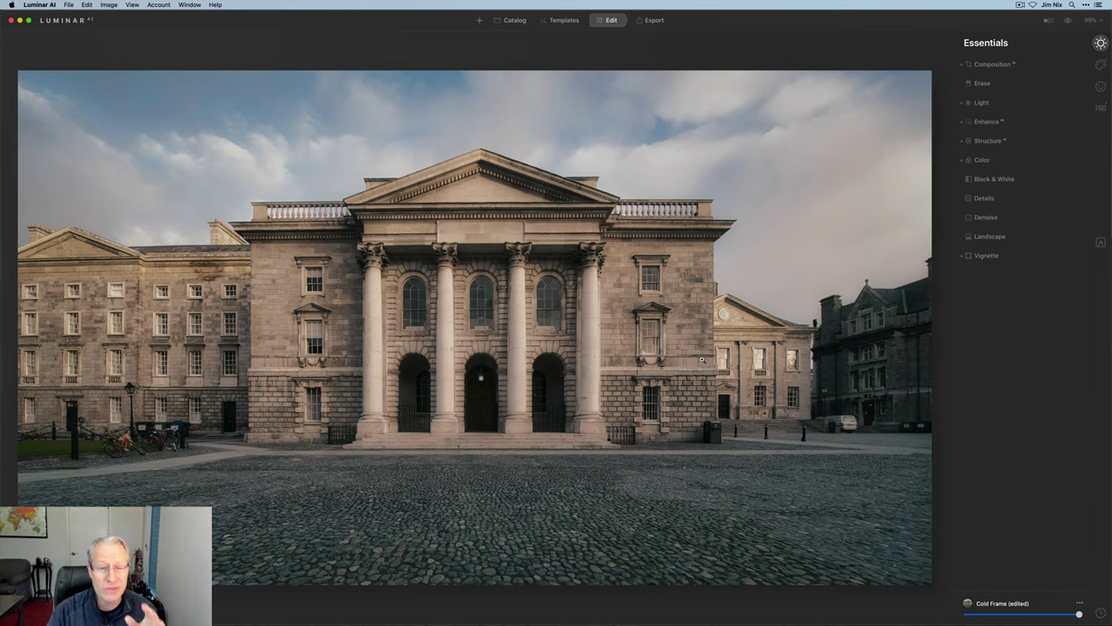